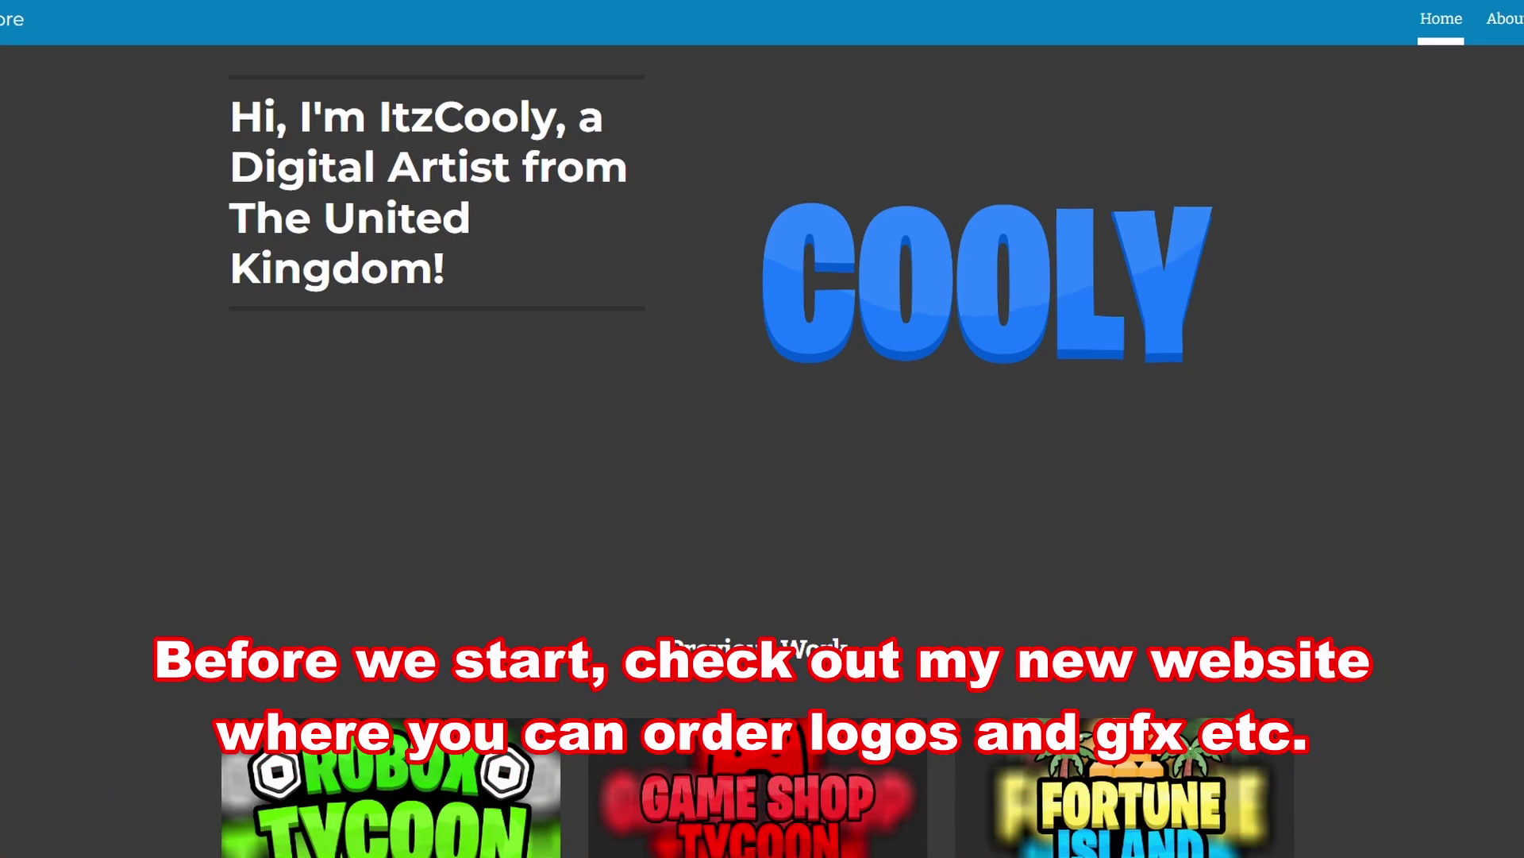
Scroll through ItzCooly's Previous Work, then the store's GFX, icon, banner and logo buy options
scroll(758, 451, down, 1)
scroll(757, 451, down, 1)
scroll(757, 451, down, 2)
scroll(758, 451, down, 2)
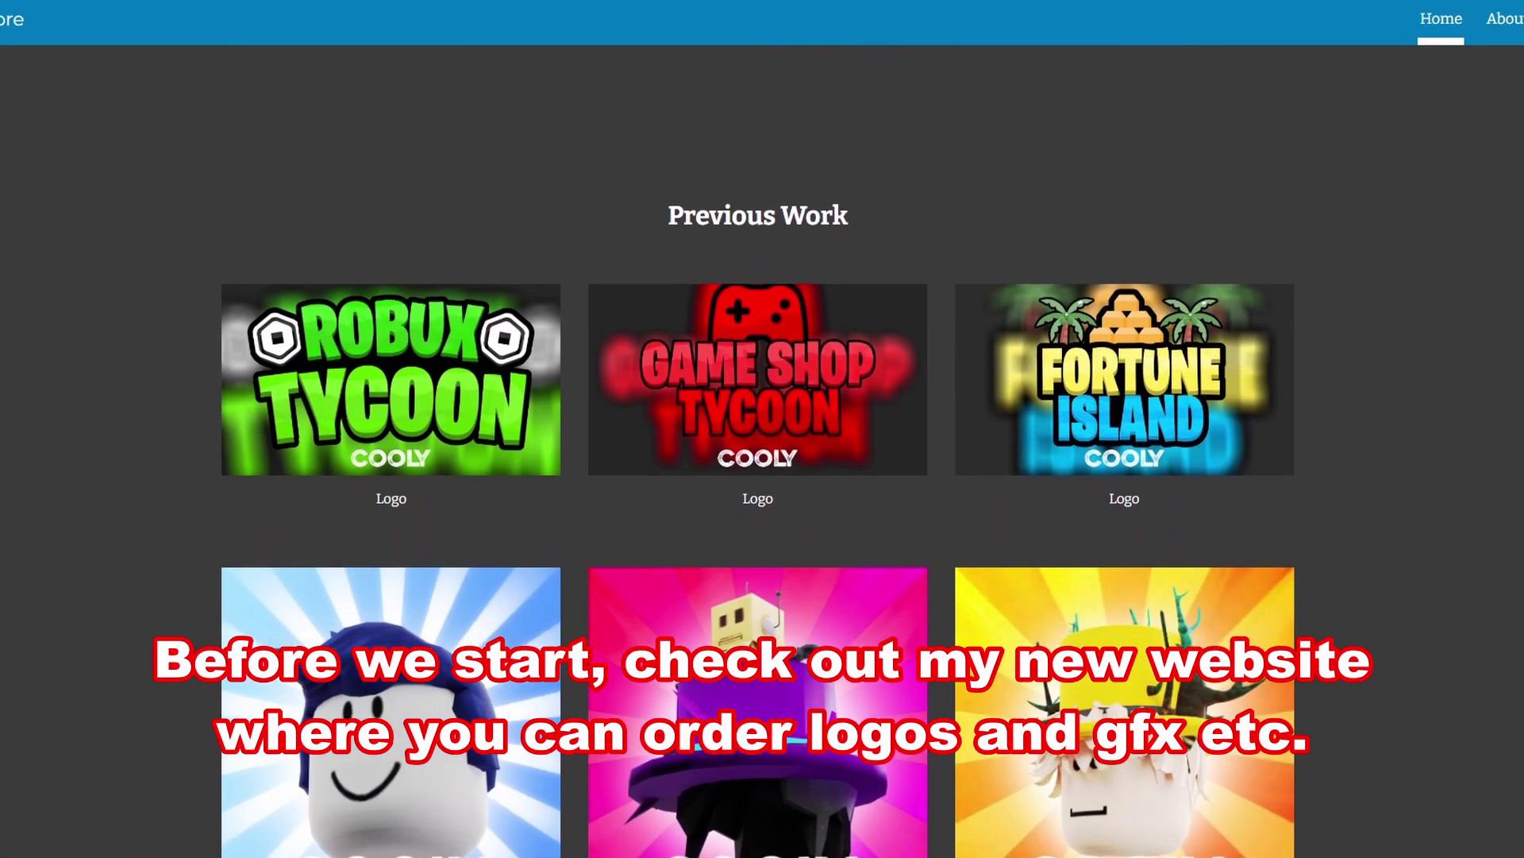
scroll(757, 451, down, 3)
scroll(757, 451, down, 3)
scroll(758, 451, down, 2)
scroll(758, 451, down, 3)
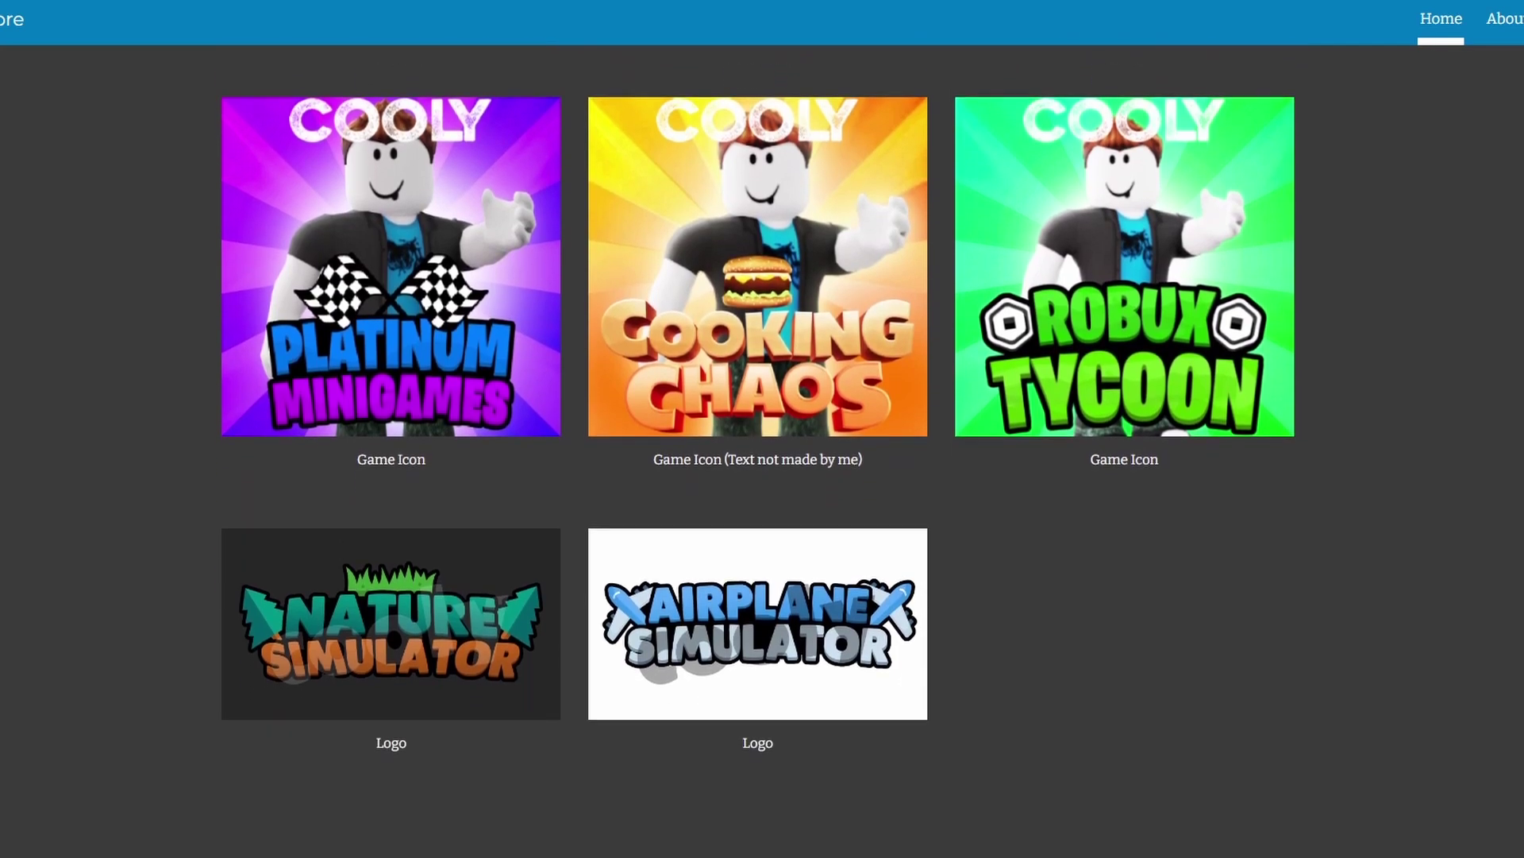
scroll(758, 451, down, 2)
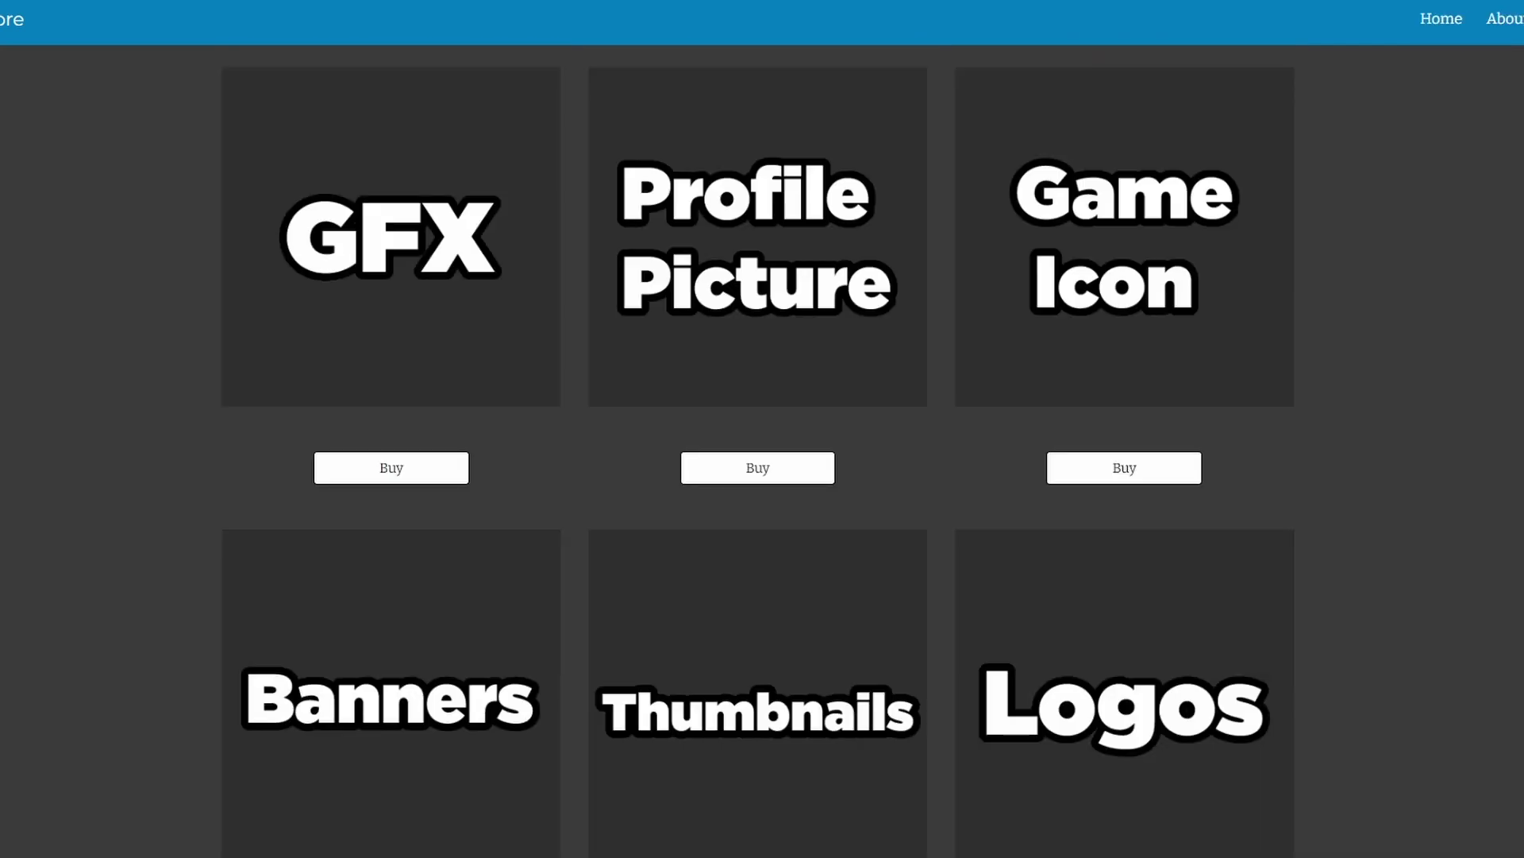
scroll(758, 451, down, 1)
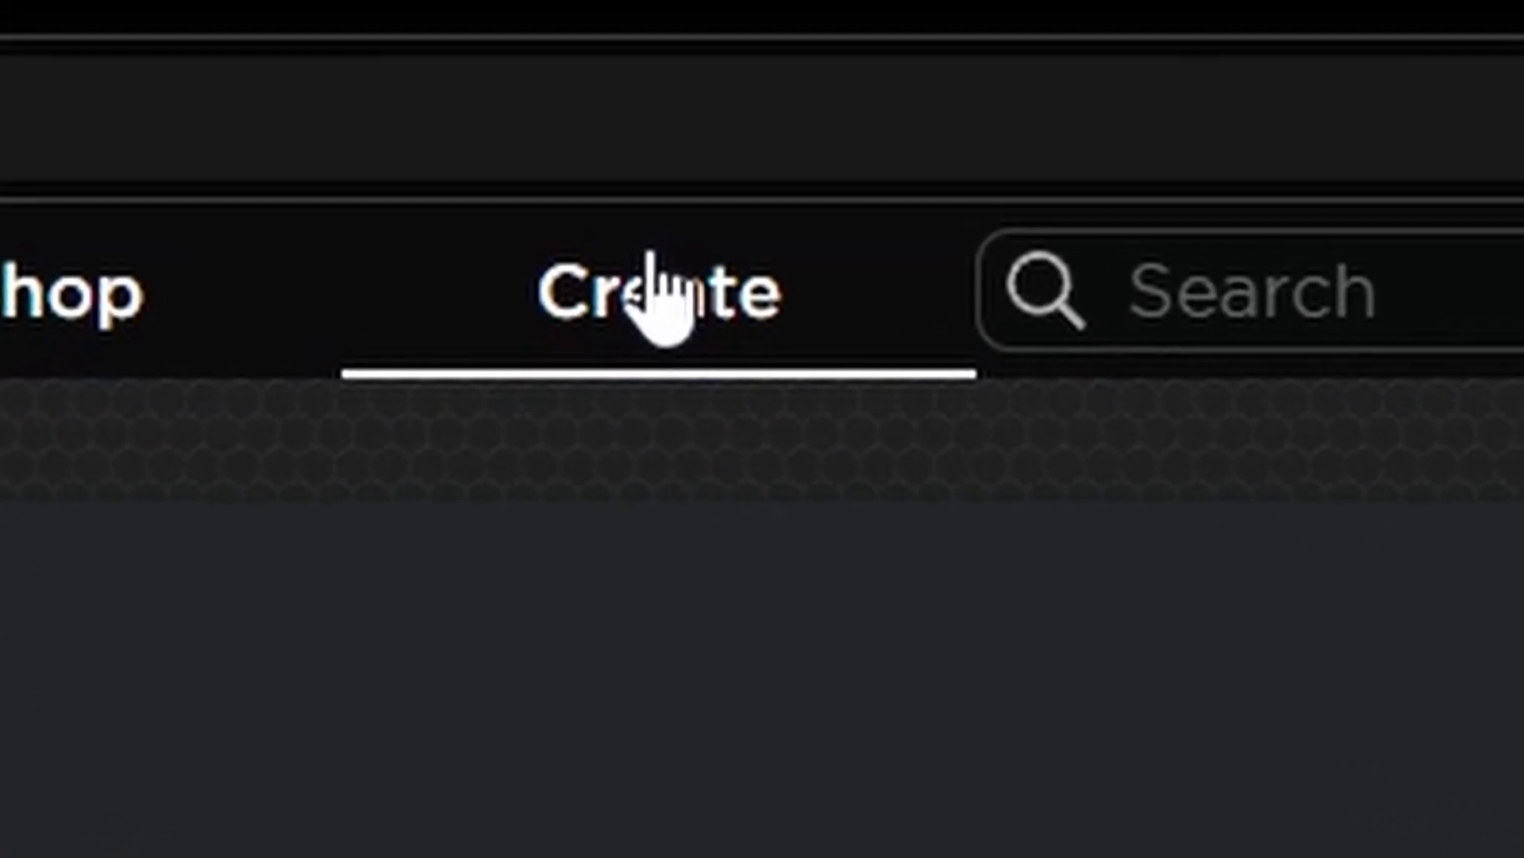
Create a new experience from the Roblox Create page, launching Roblox Studio
click(651, 256)
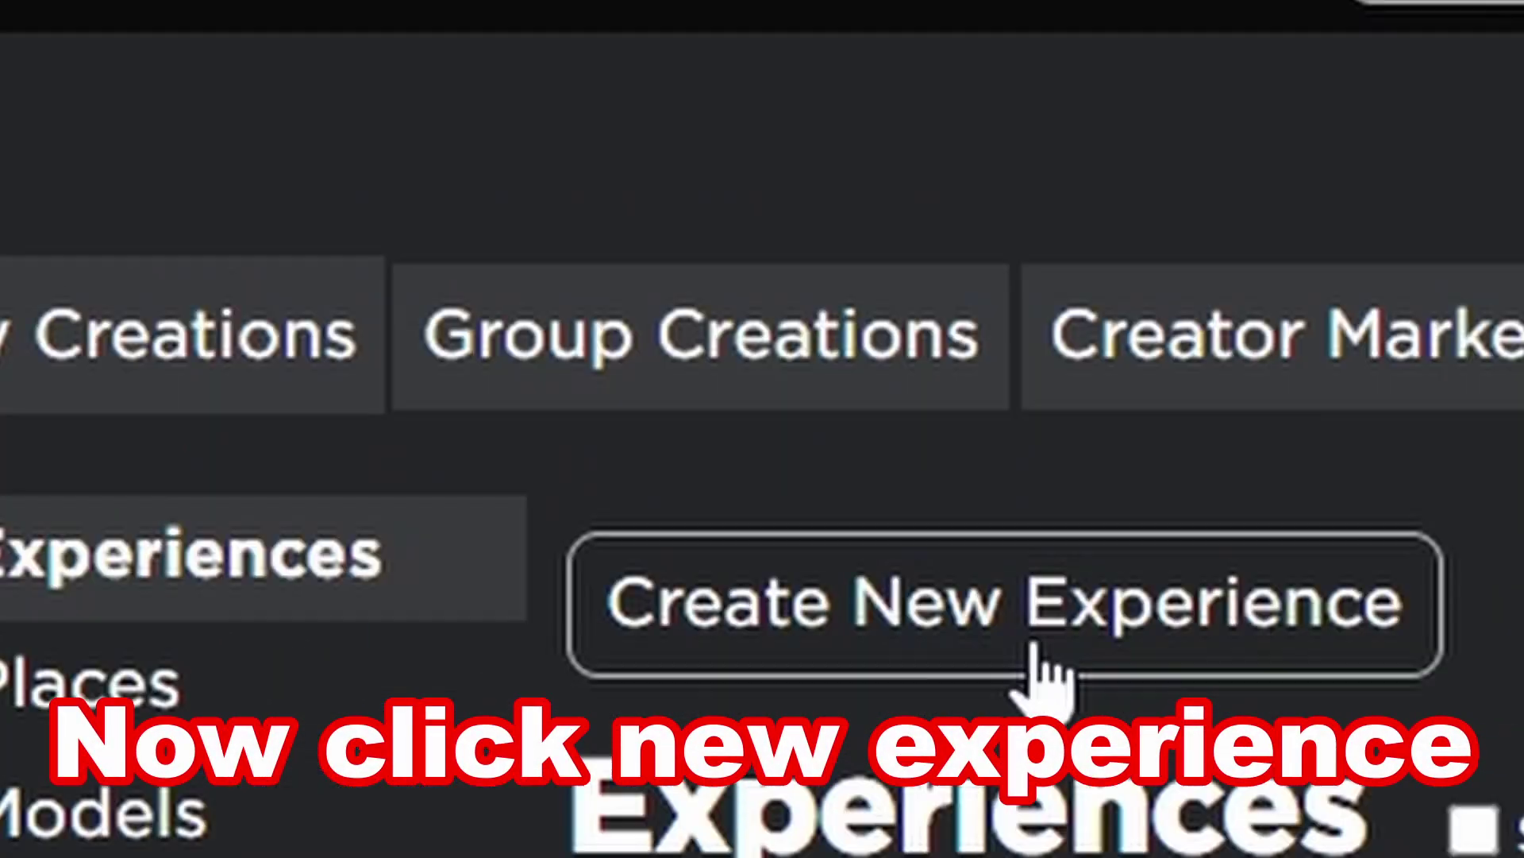
click(575, 167)
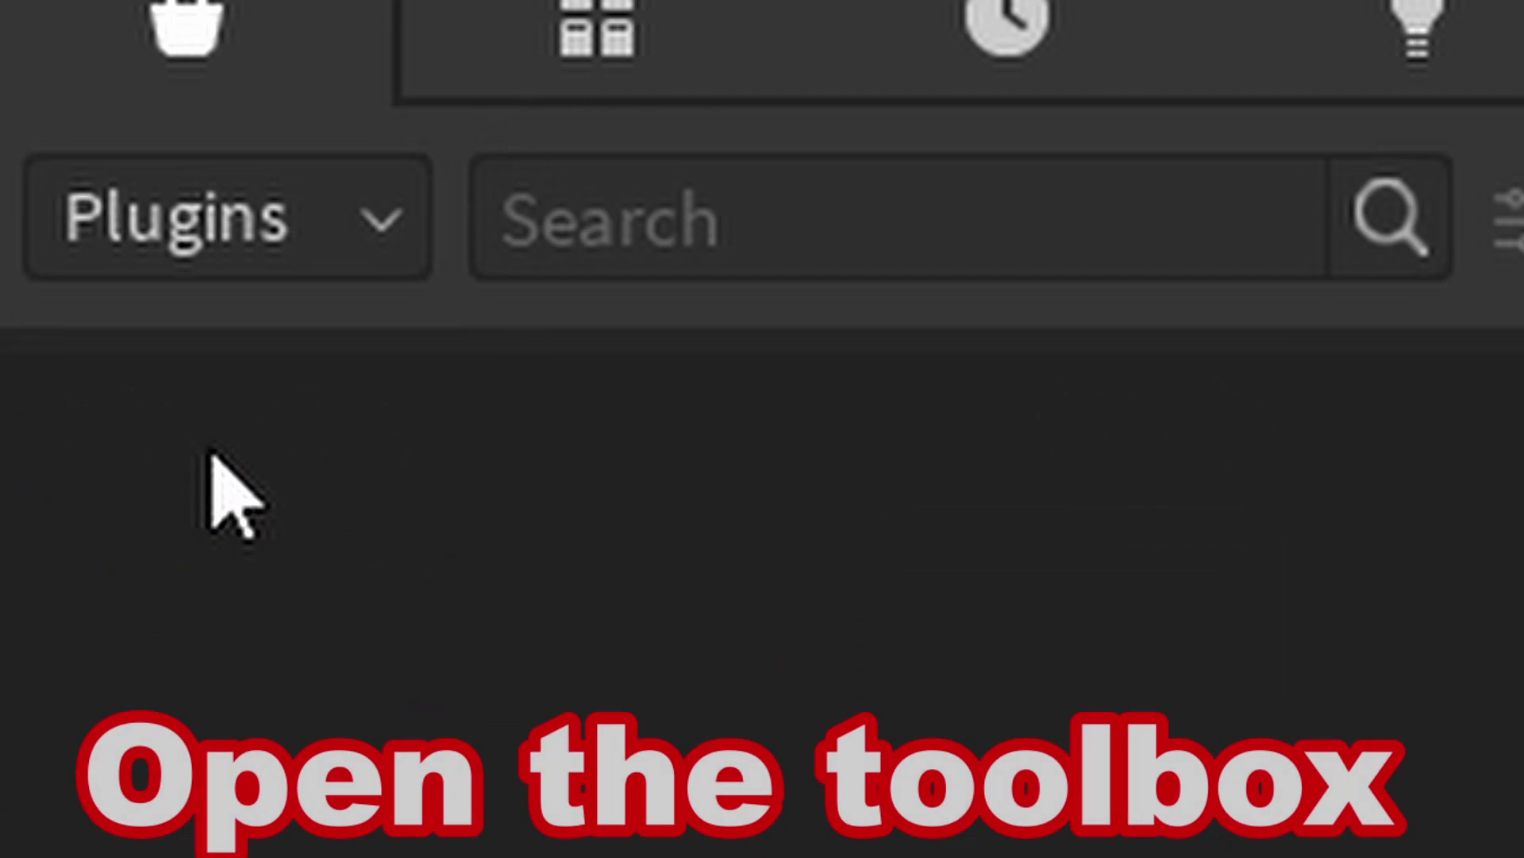
Search the plugin catalogue for 'moon animator', view Moon Animator 2, then close the details and search panel
click(658, 272)
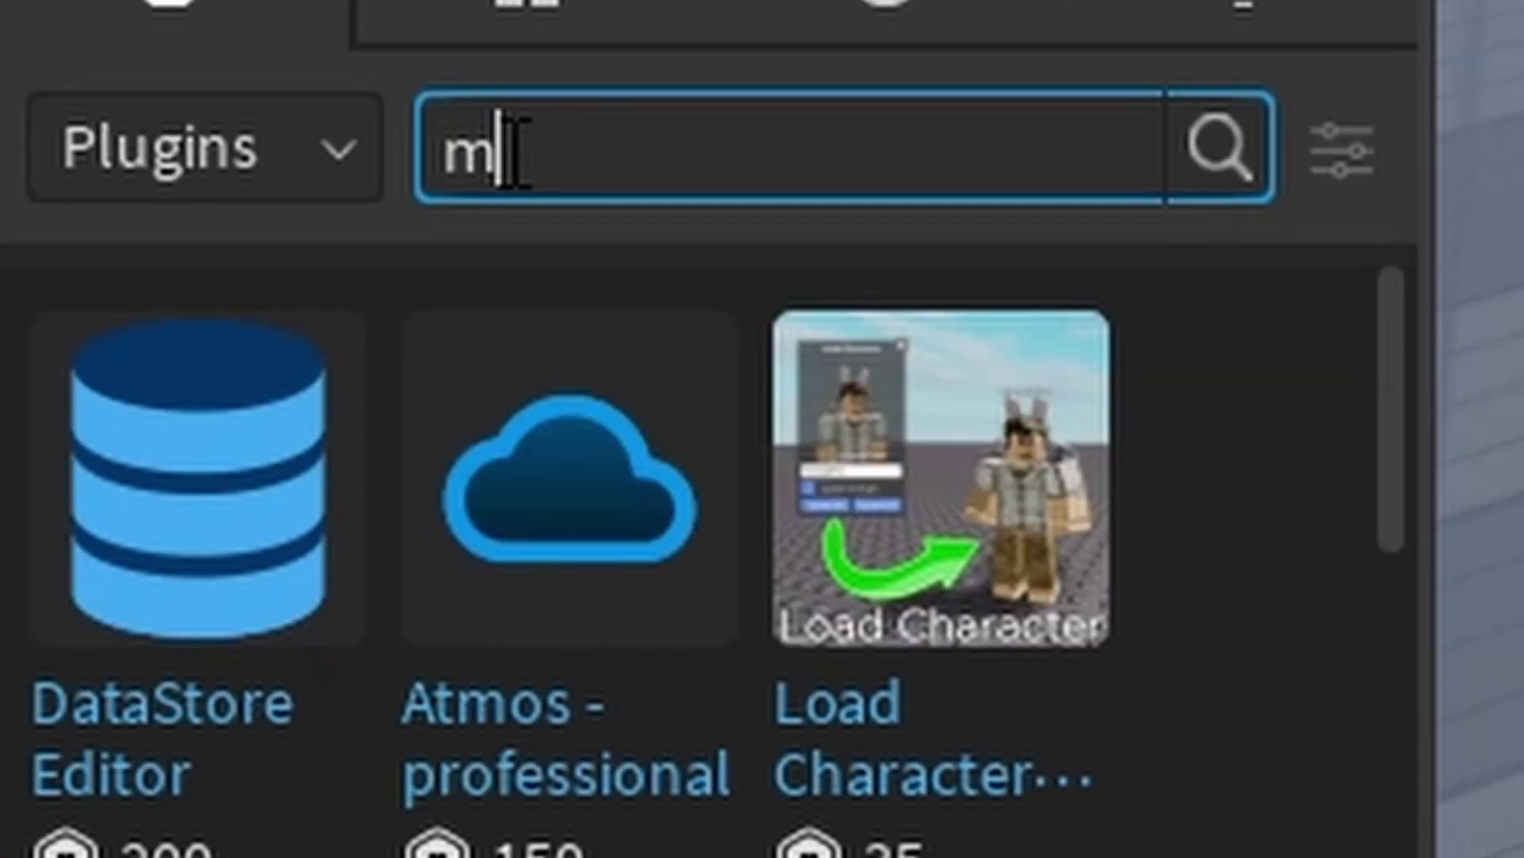
text(oo)
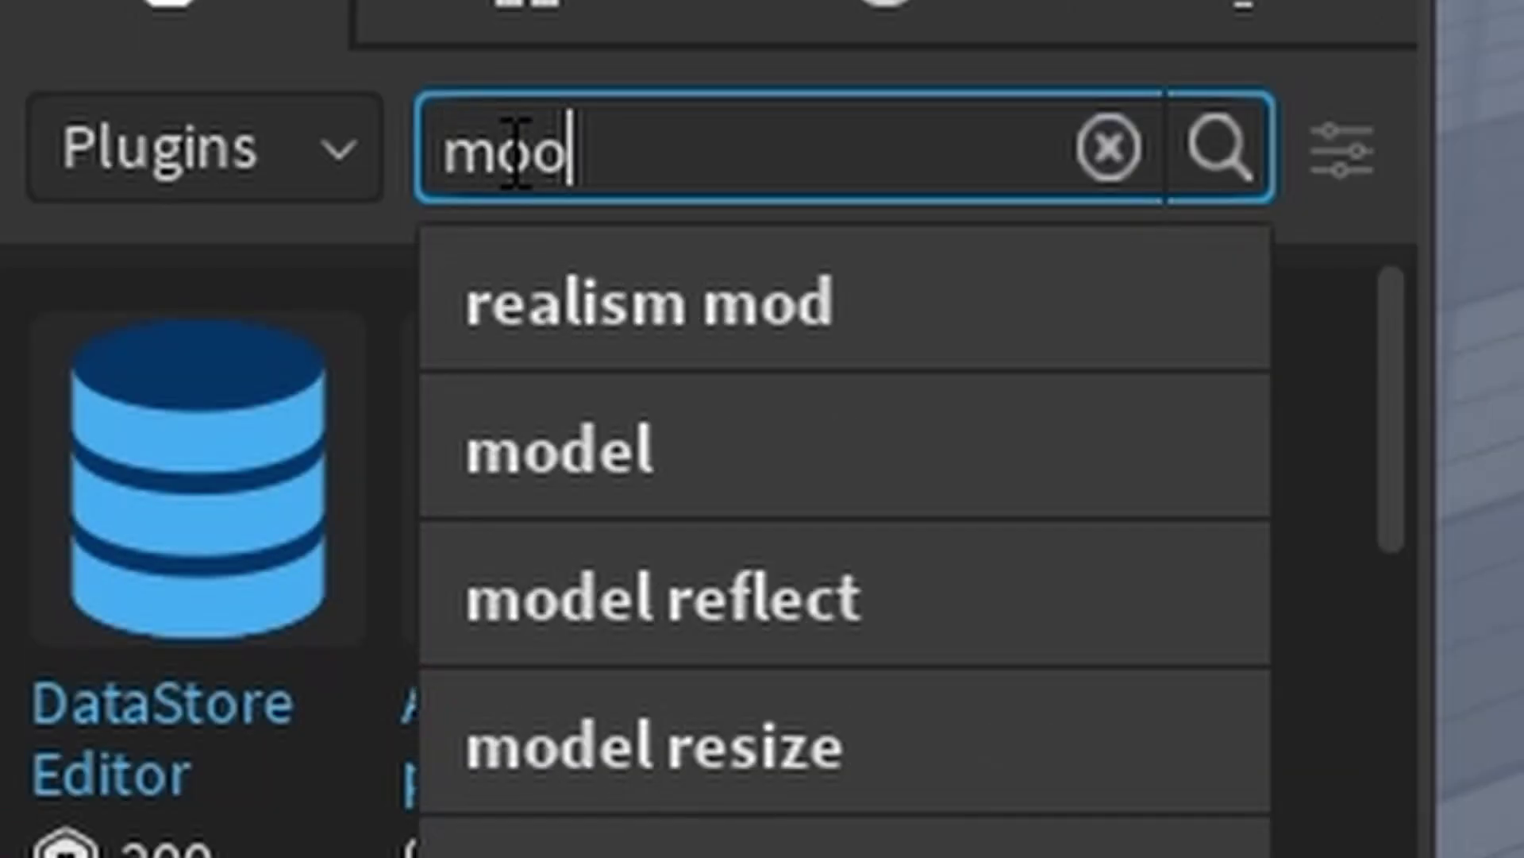
text(n animator)
key(Return)
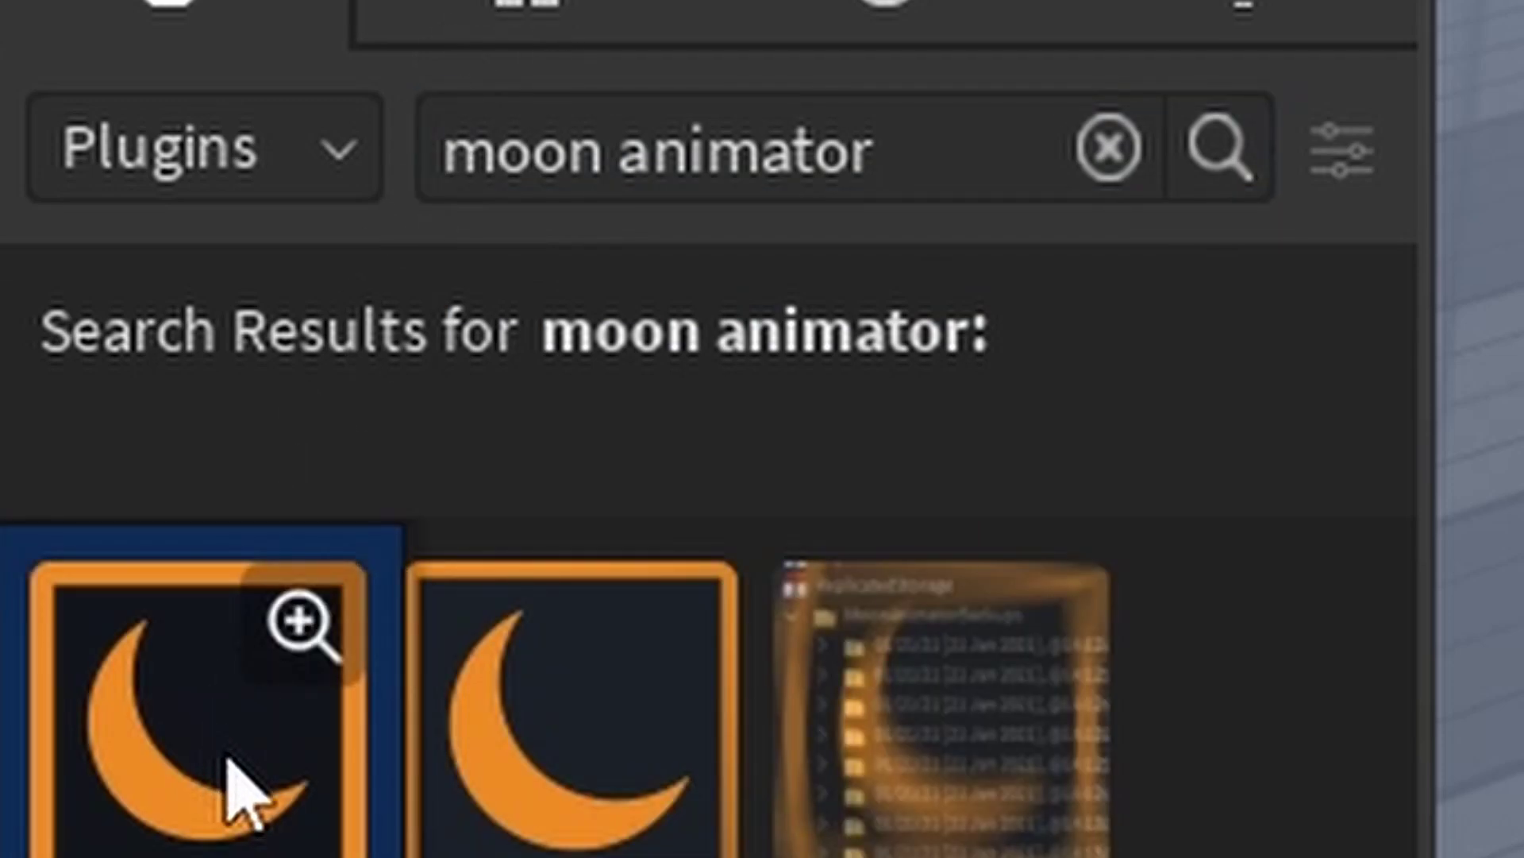
click(231, 790)
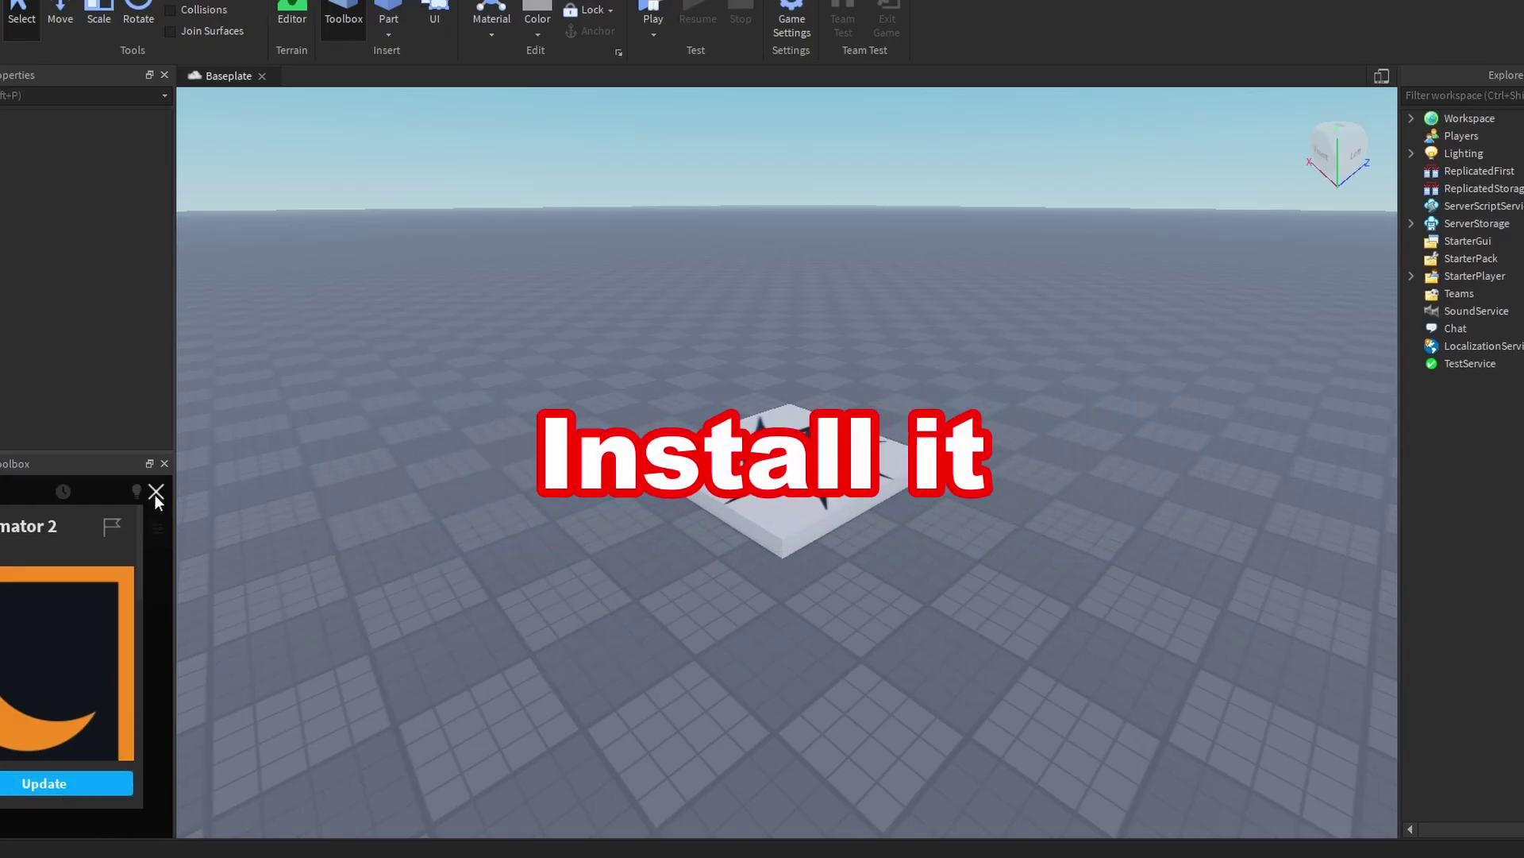
click(155, 493)
click(170, 464)
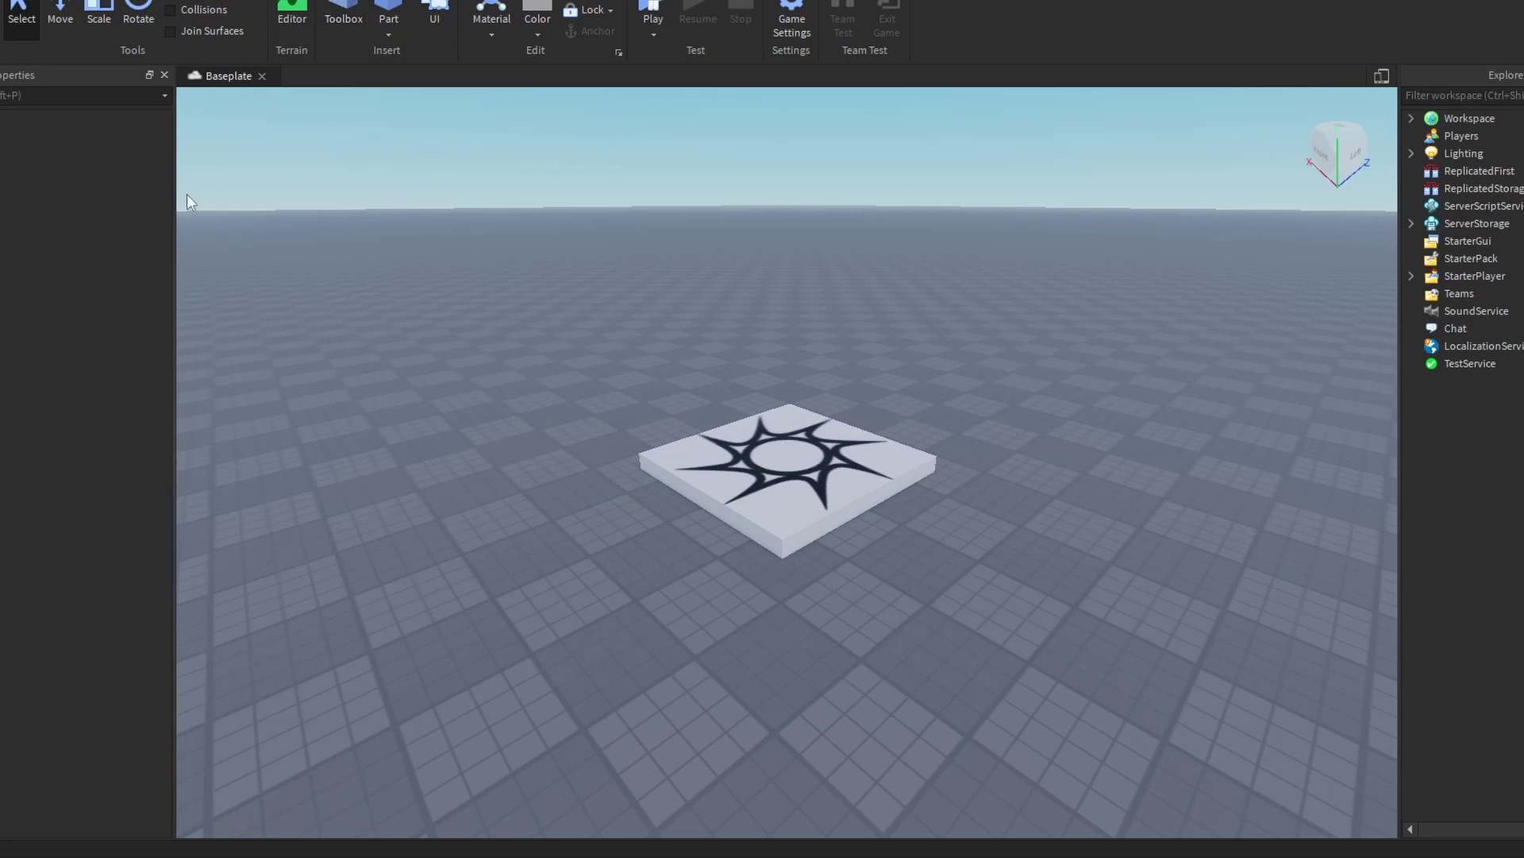
Insert a saved character as an R6 rig with Moon Animator's Character Inserter
click(1025, 36)
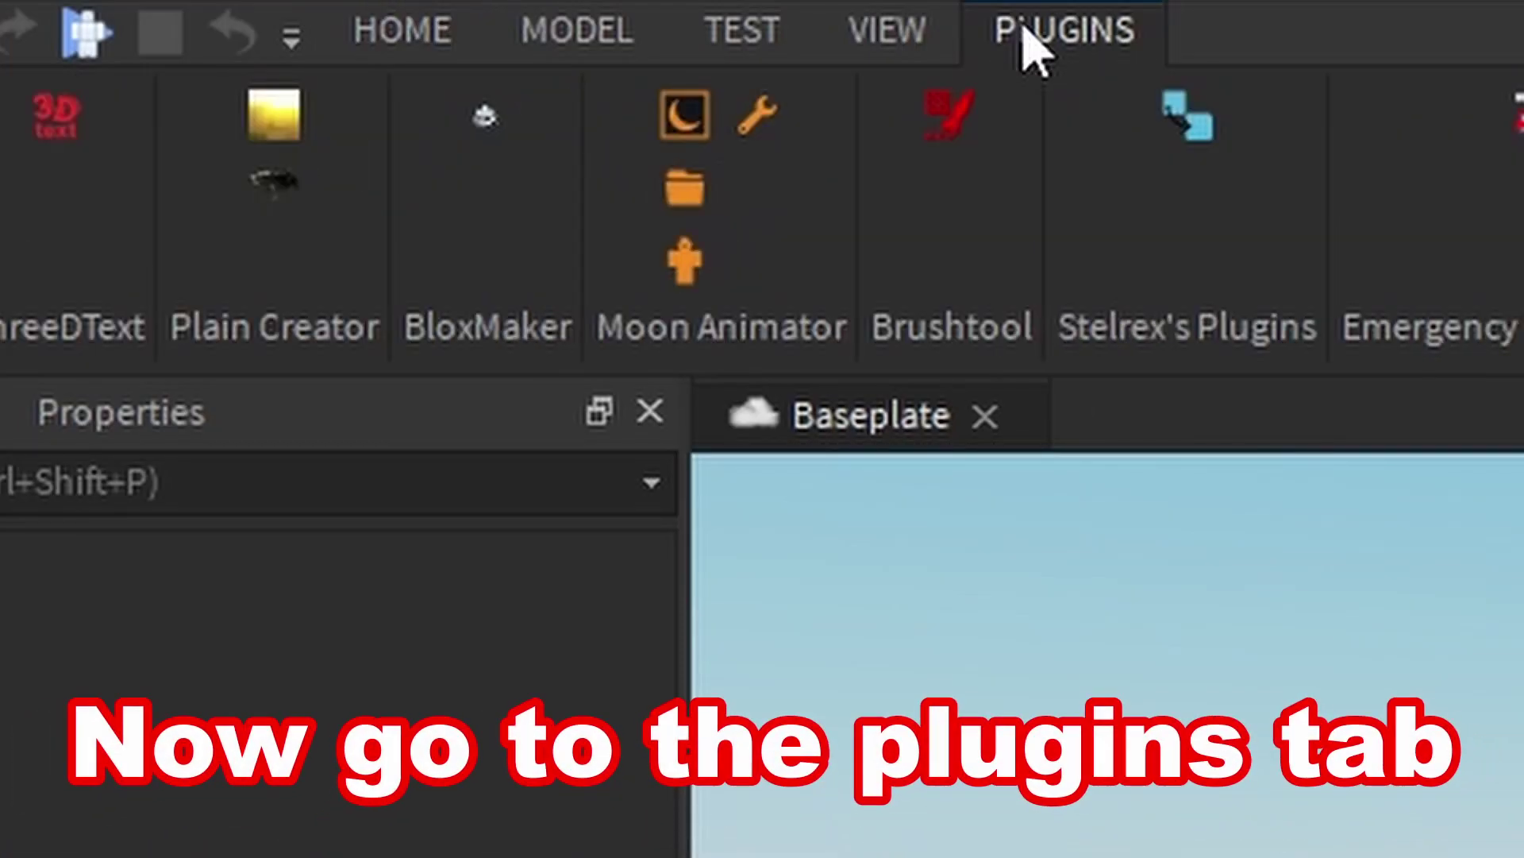
click(686, 274)
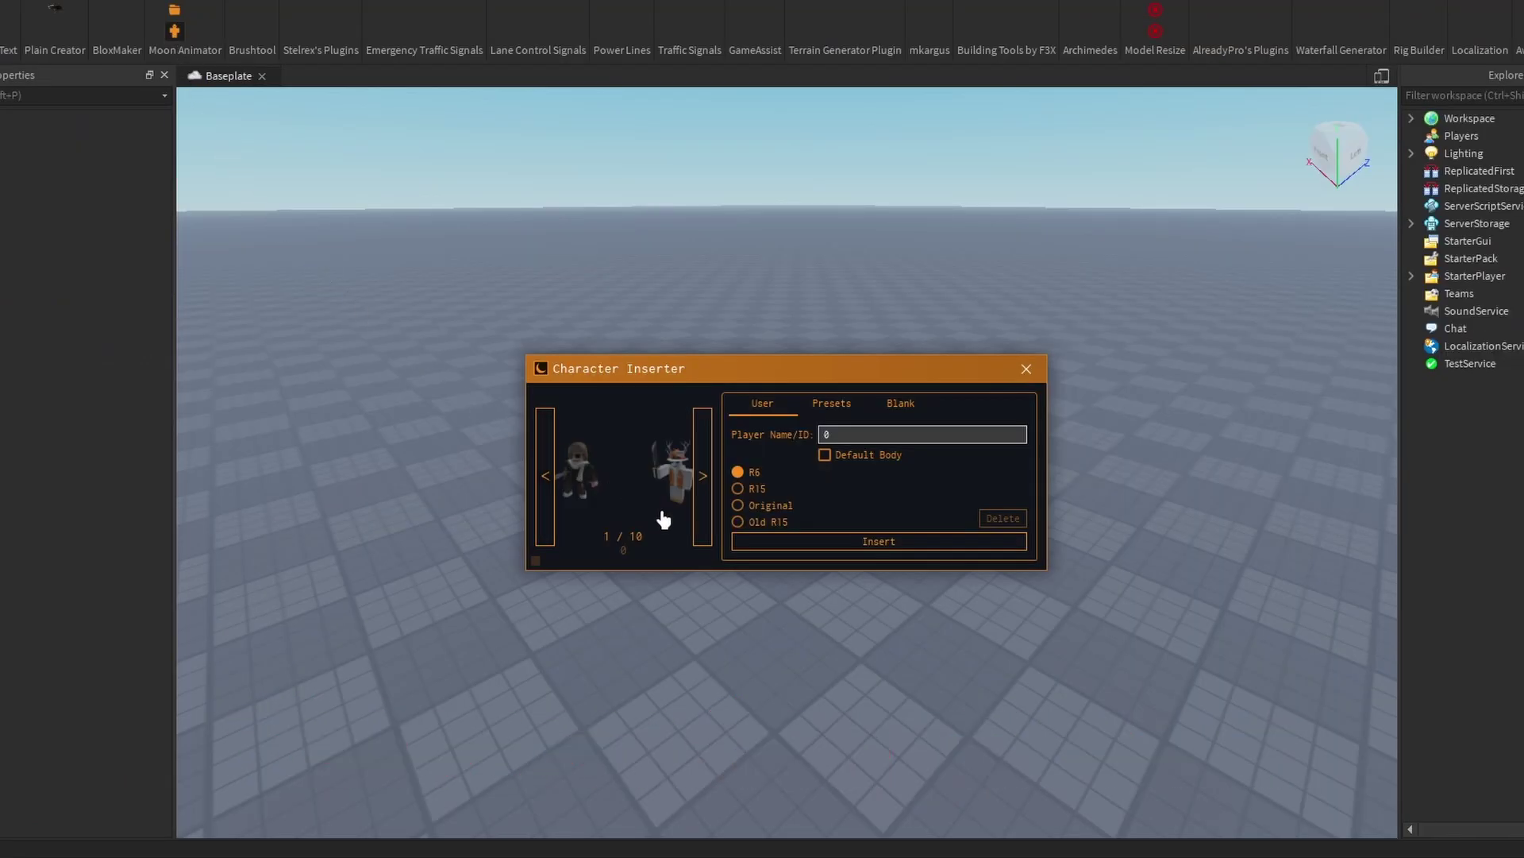
click(702, 533)
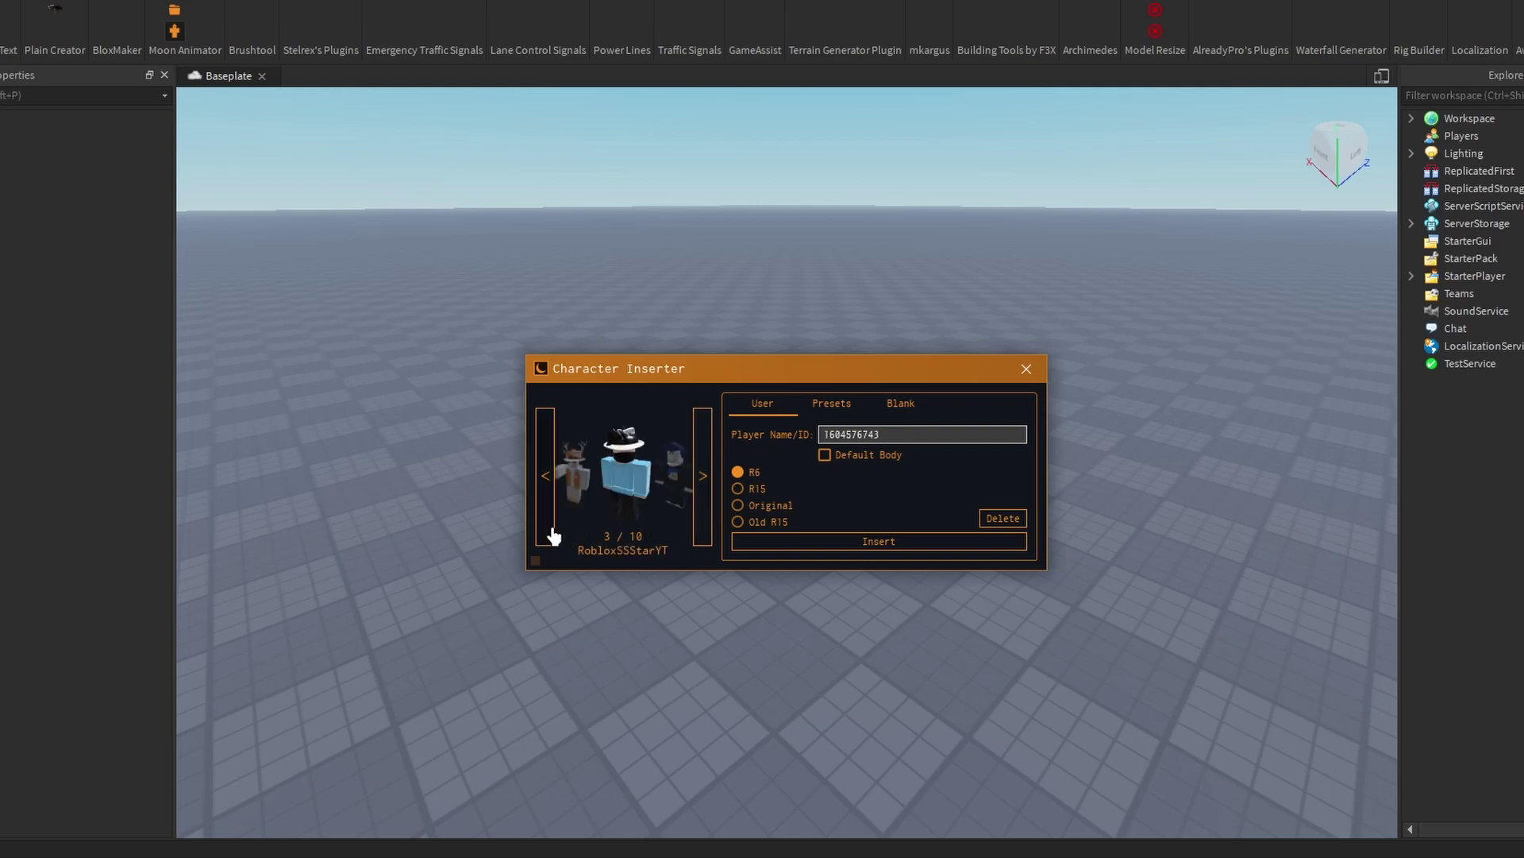
click(881, 547)
click(1027, 368)
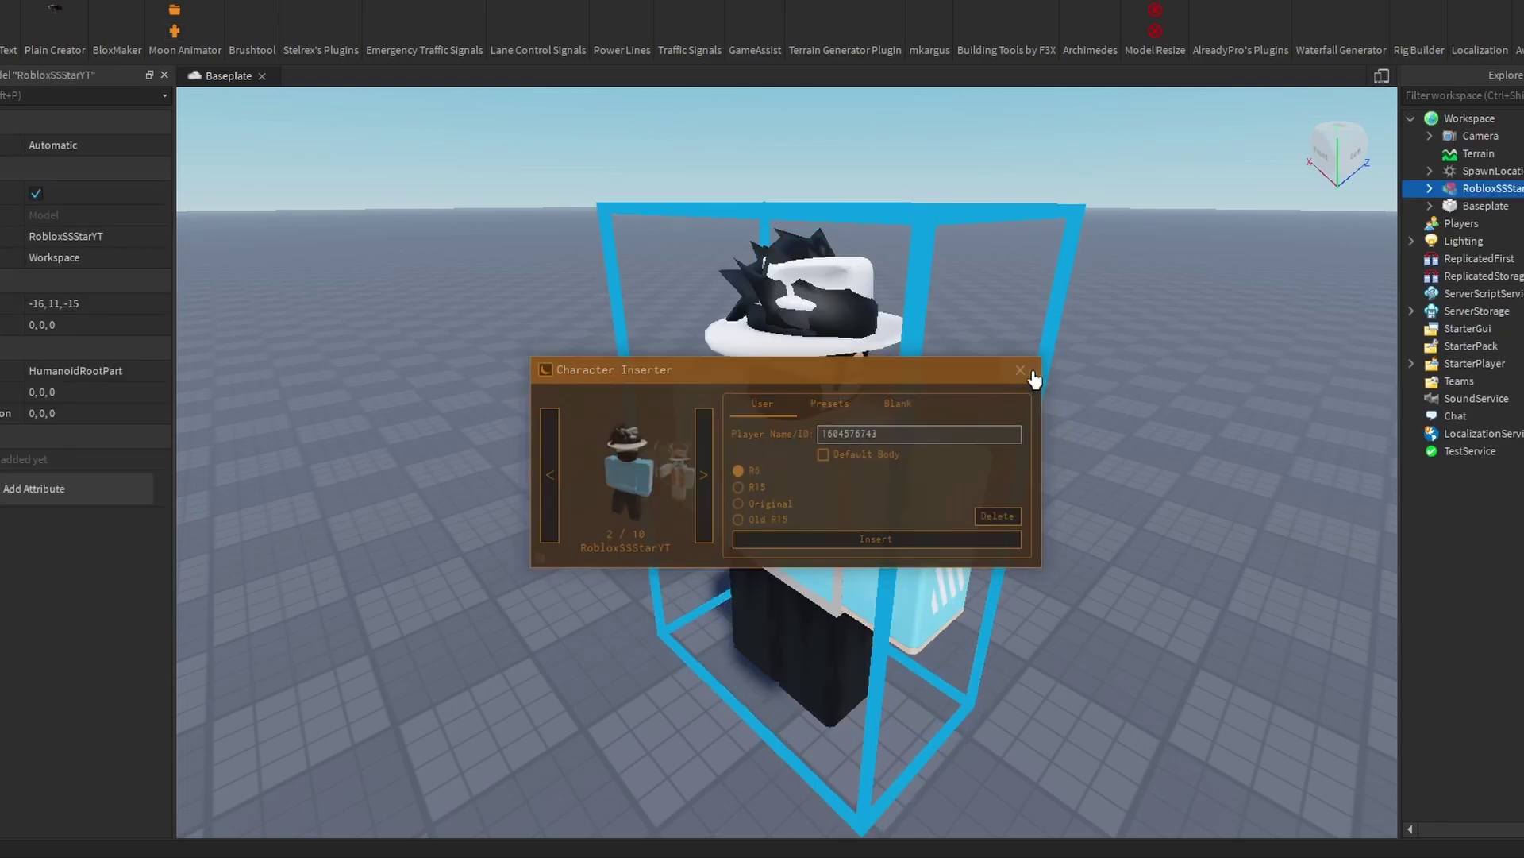
Nudge the character along the ground beside the spawn and view it from a low front angle
scroll(919, 731, down, 5)
drag(919, 731, 958, 746)
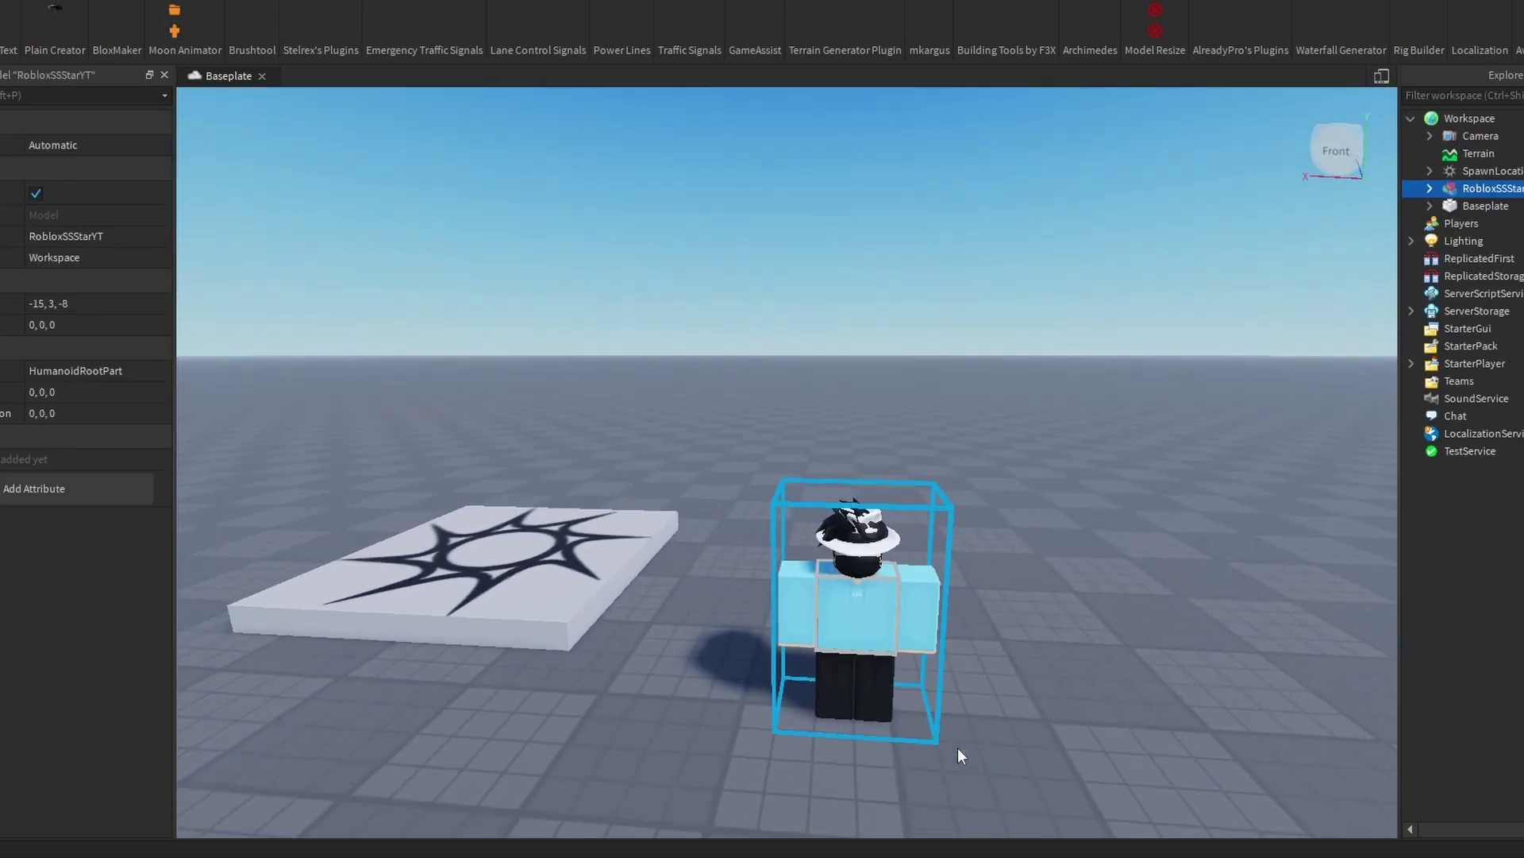
right_drag(957, 746, 969, 602)
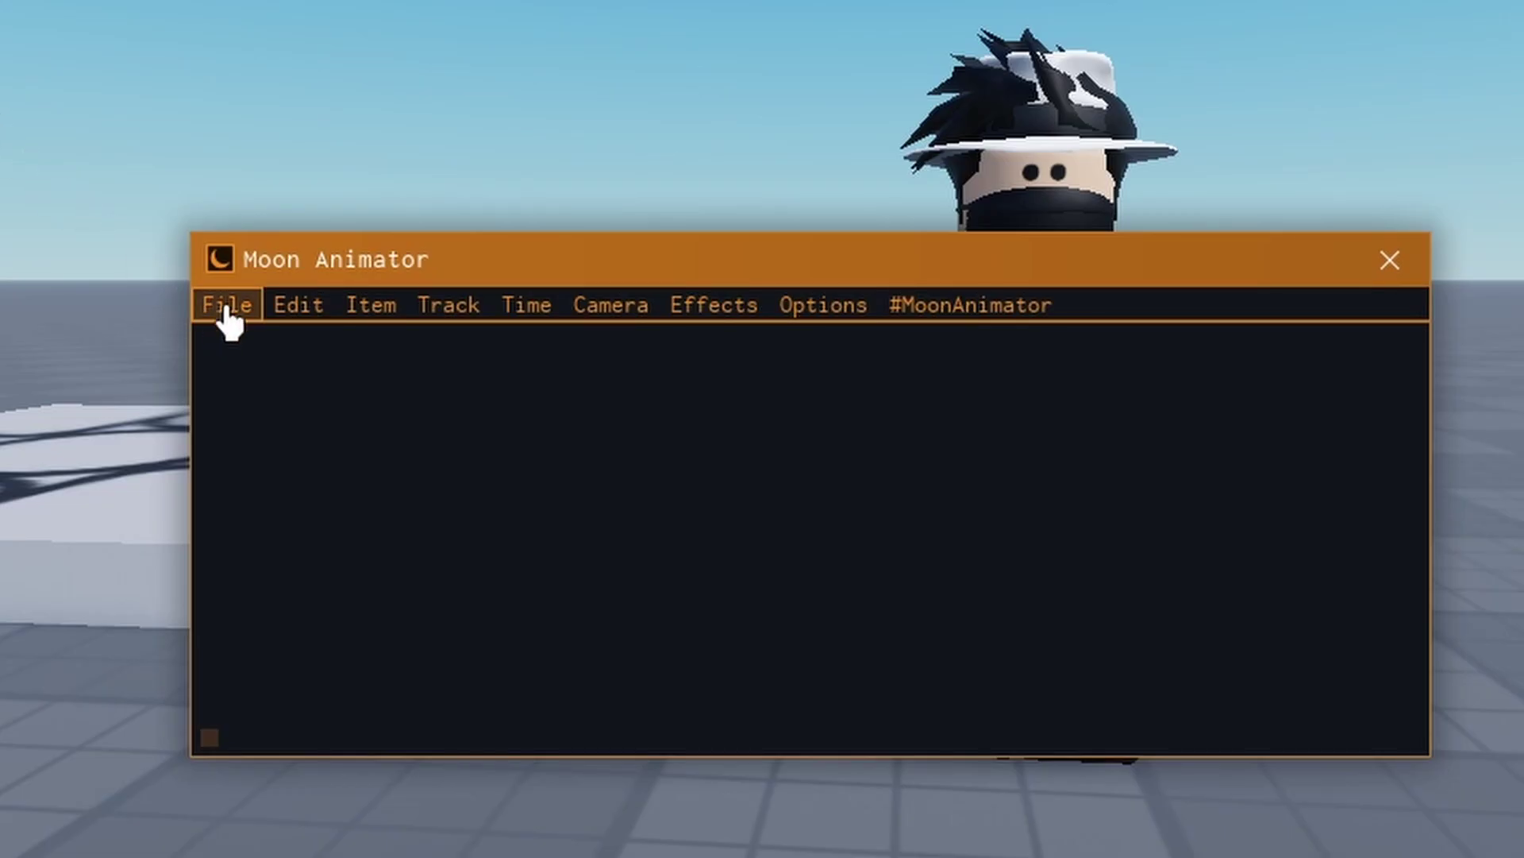
Create a new Moon Animator animation named gfxforvideo
click(225, 306)
click(286, 383)
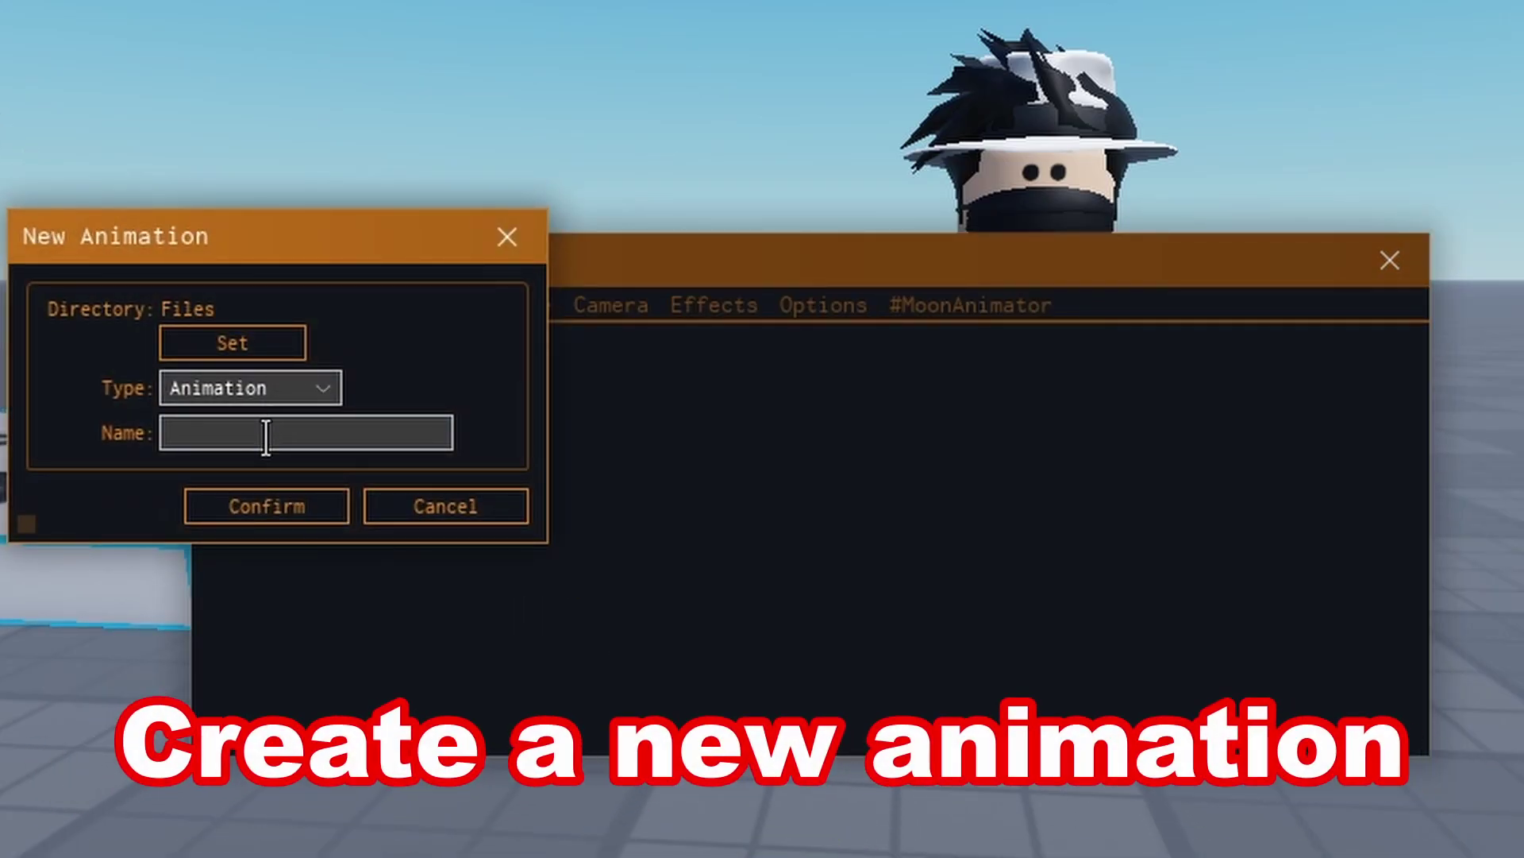
text(gfxforvideo)
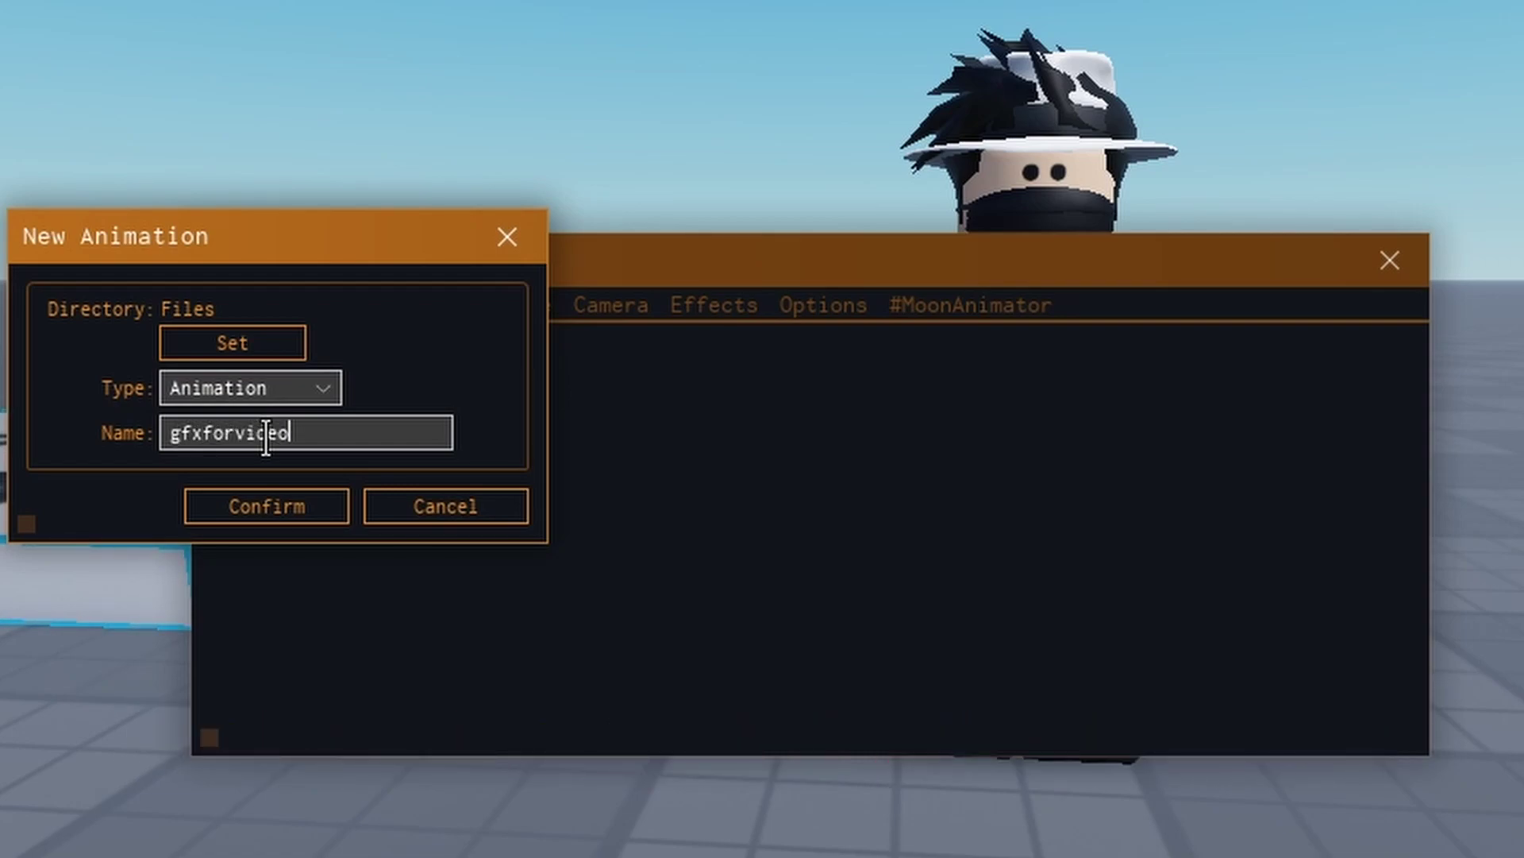
click(268, 508)
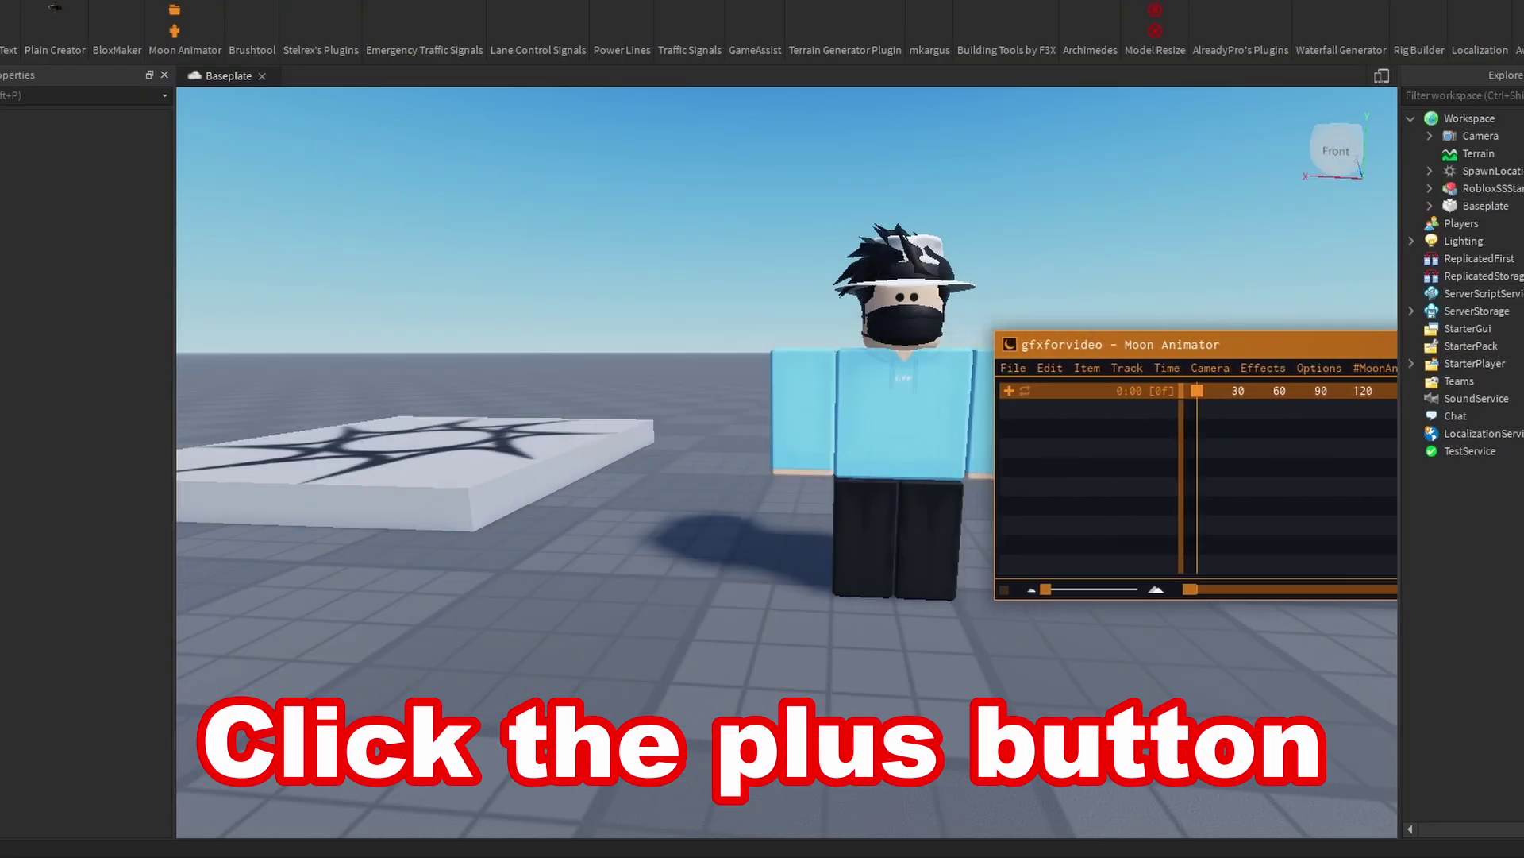
Add the character's rig and CFrame tracks to the animation timeline
right_drag(765, 326, 766, 326)
scroll(769, 326, up, 2)
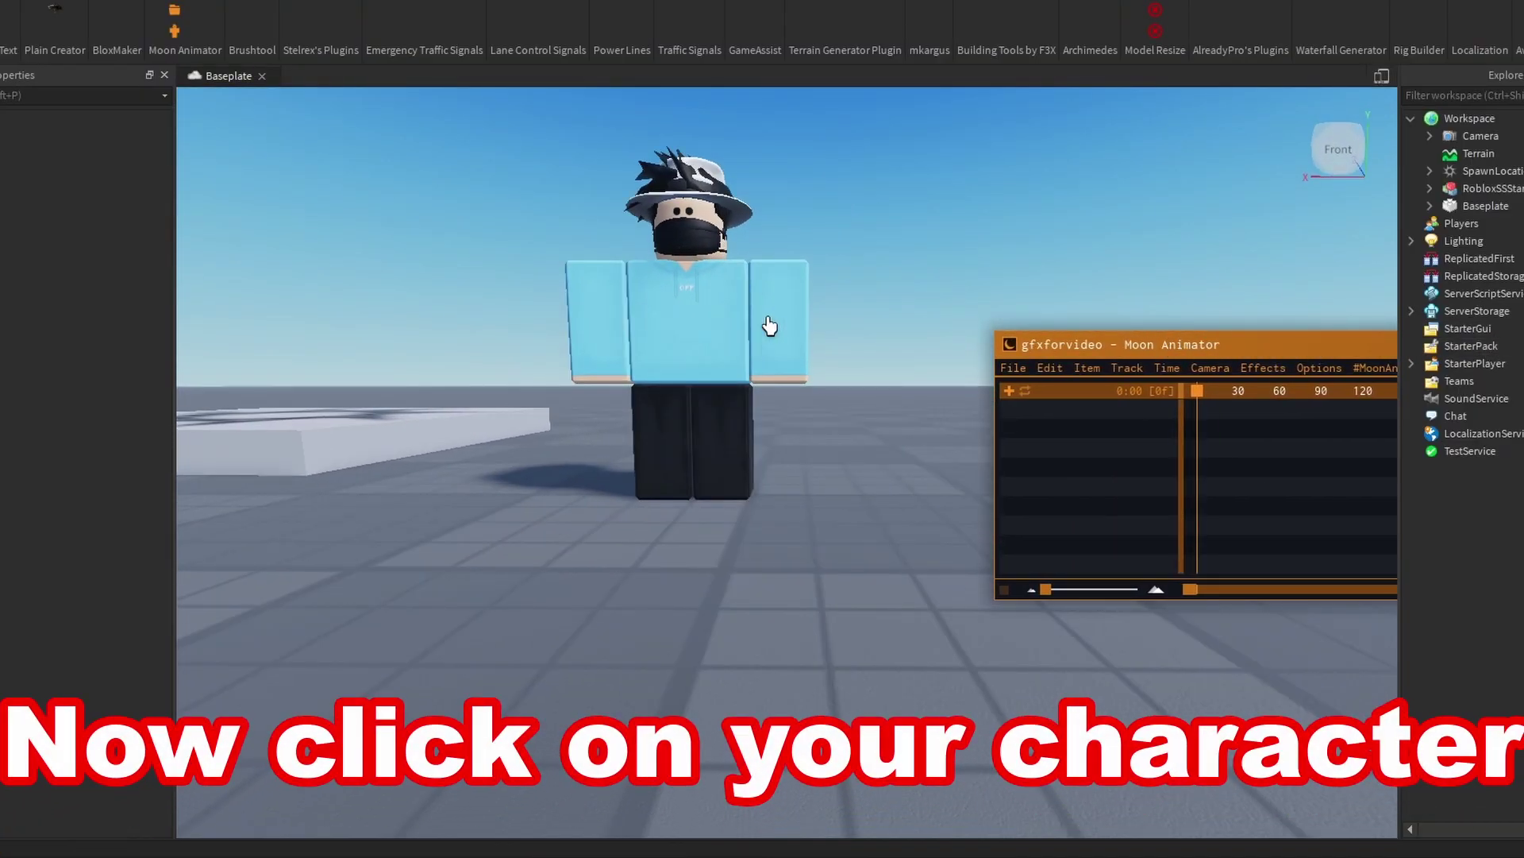
scroll(818, 426, up, 3)
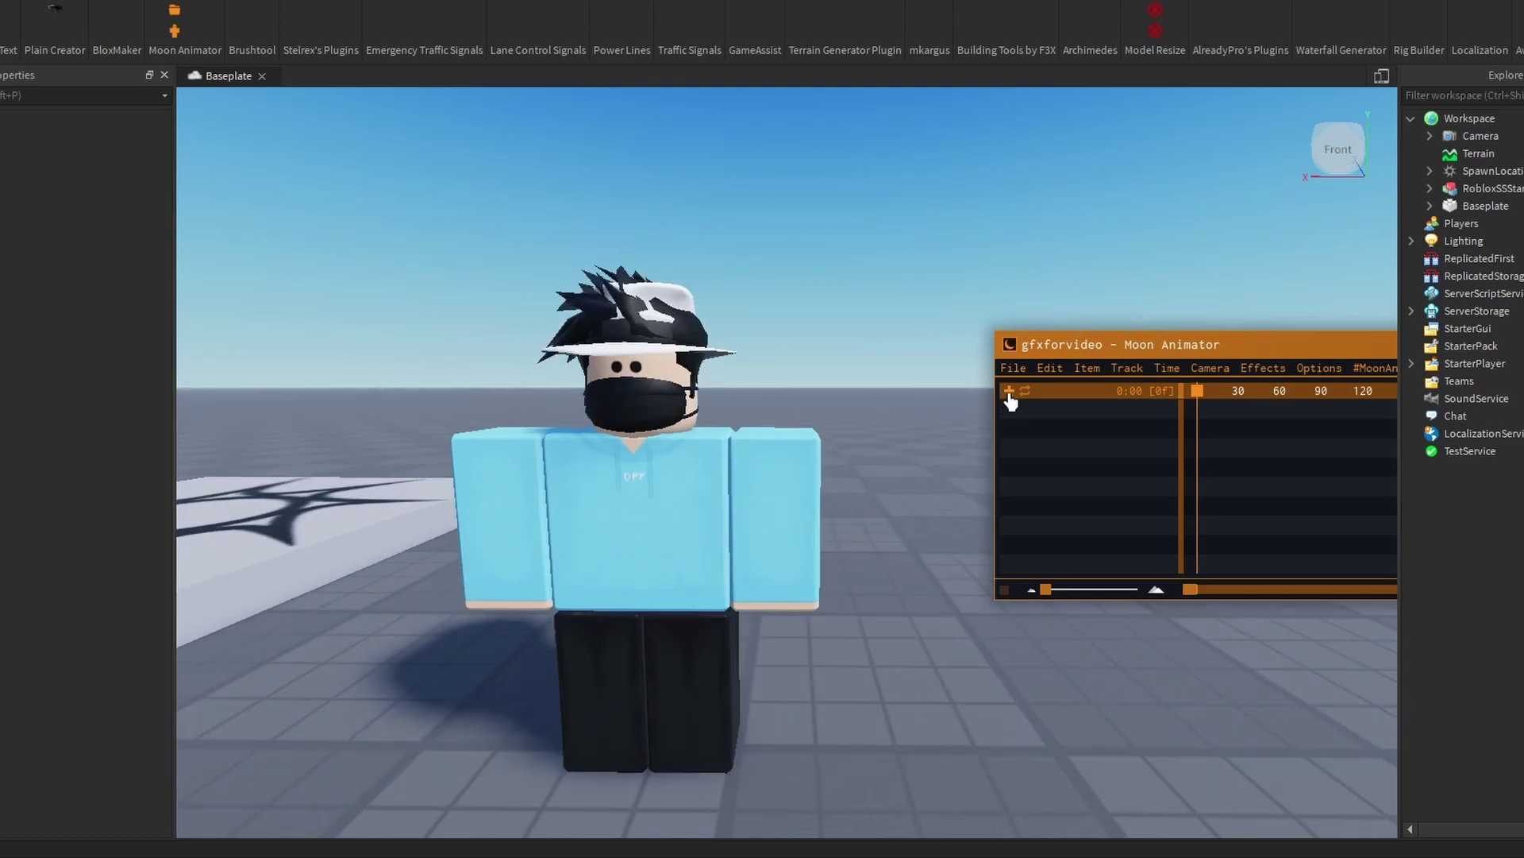
click(1009, 393)
click(698, 551)
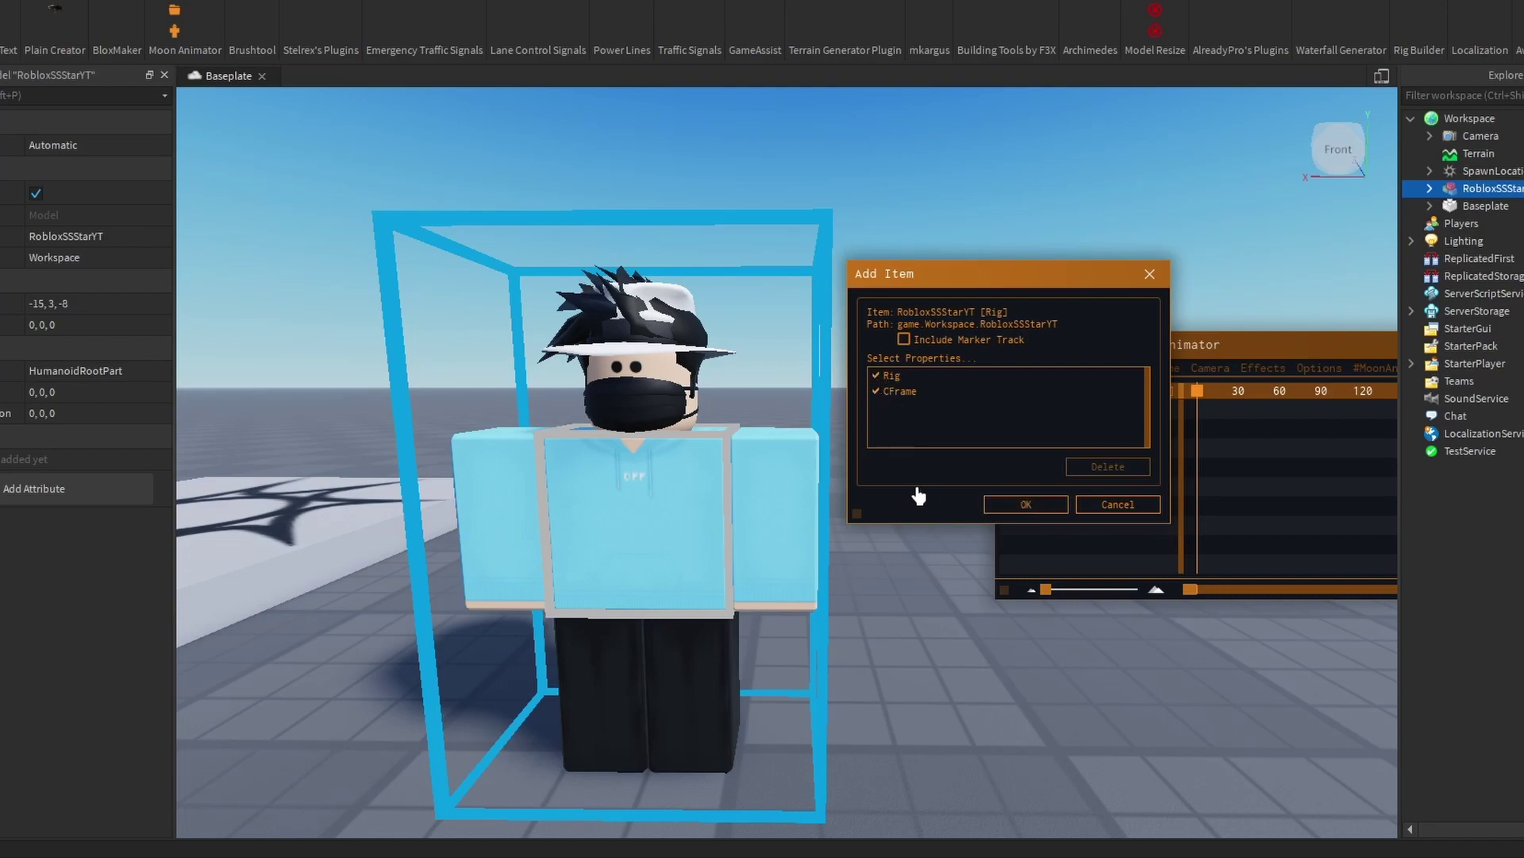
click(1021, 507)
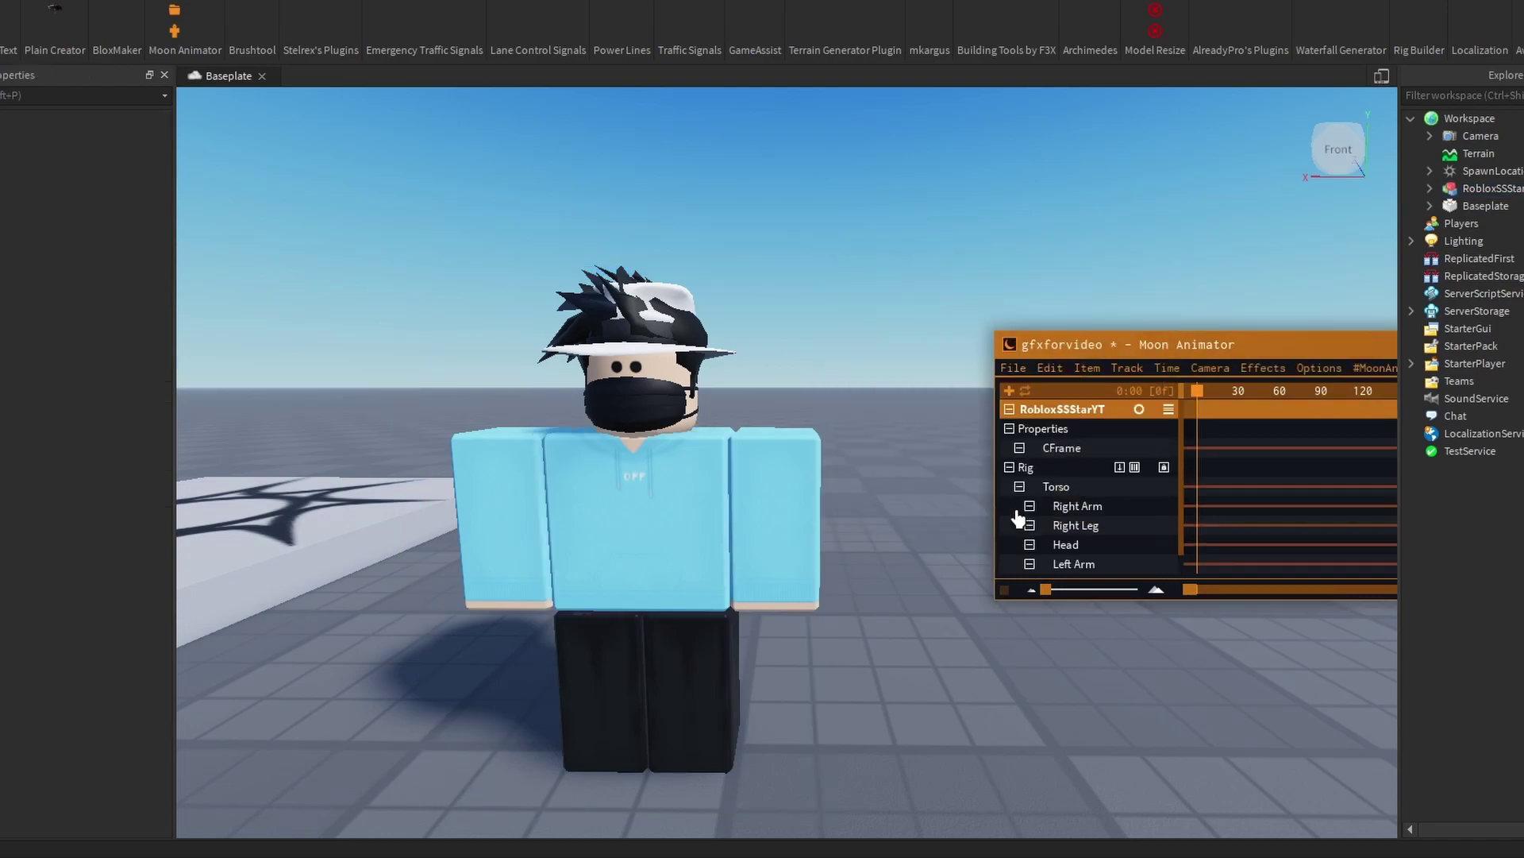
Rotate the right arm, torso and left arm (about 16 degrees), then select the head
click(1126, 507)
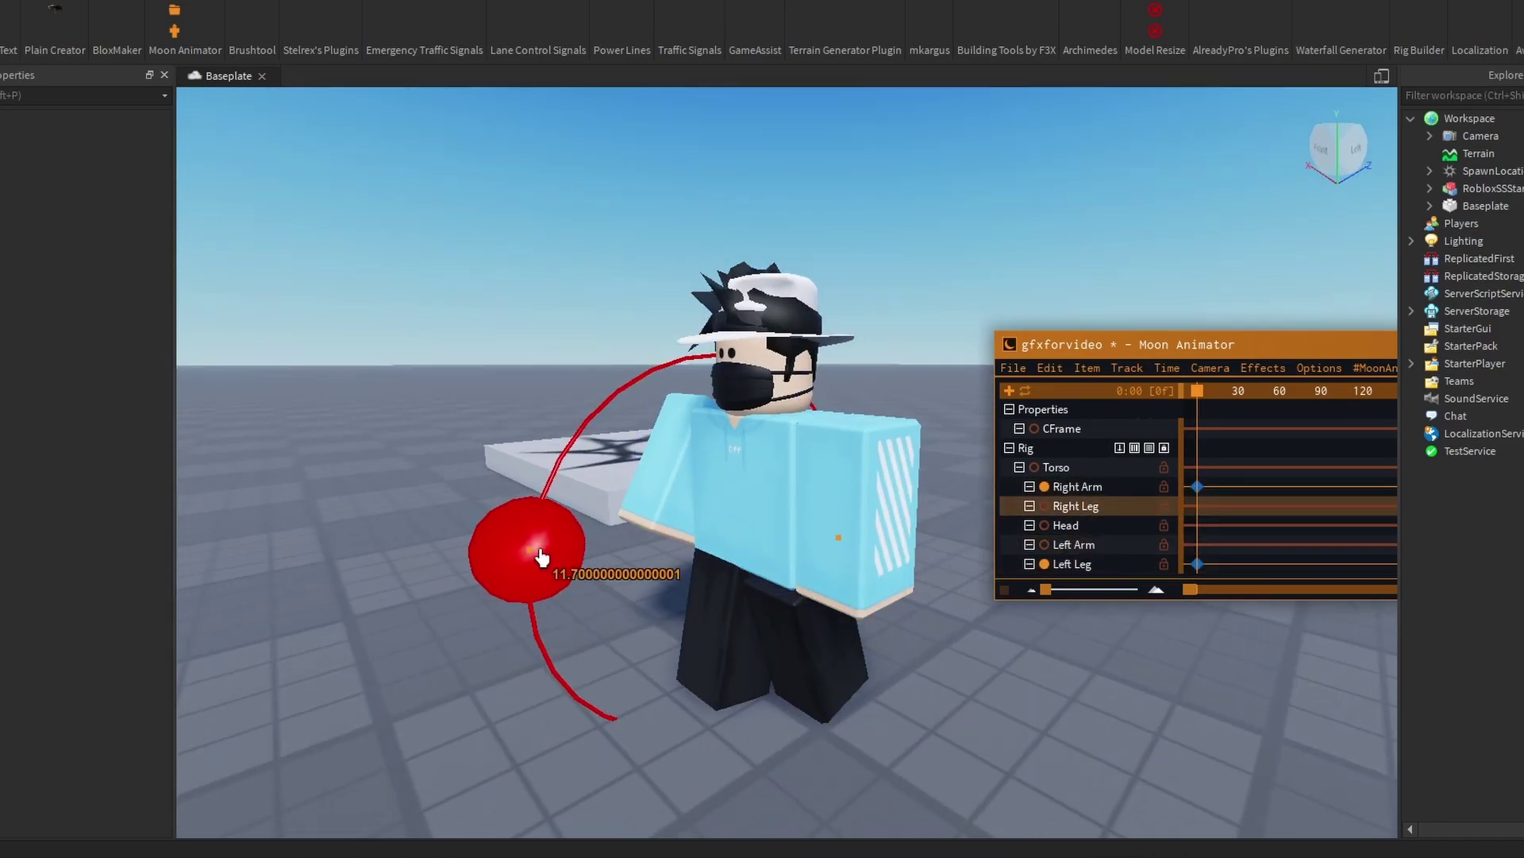
drag(698, 562, 713, 509)
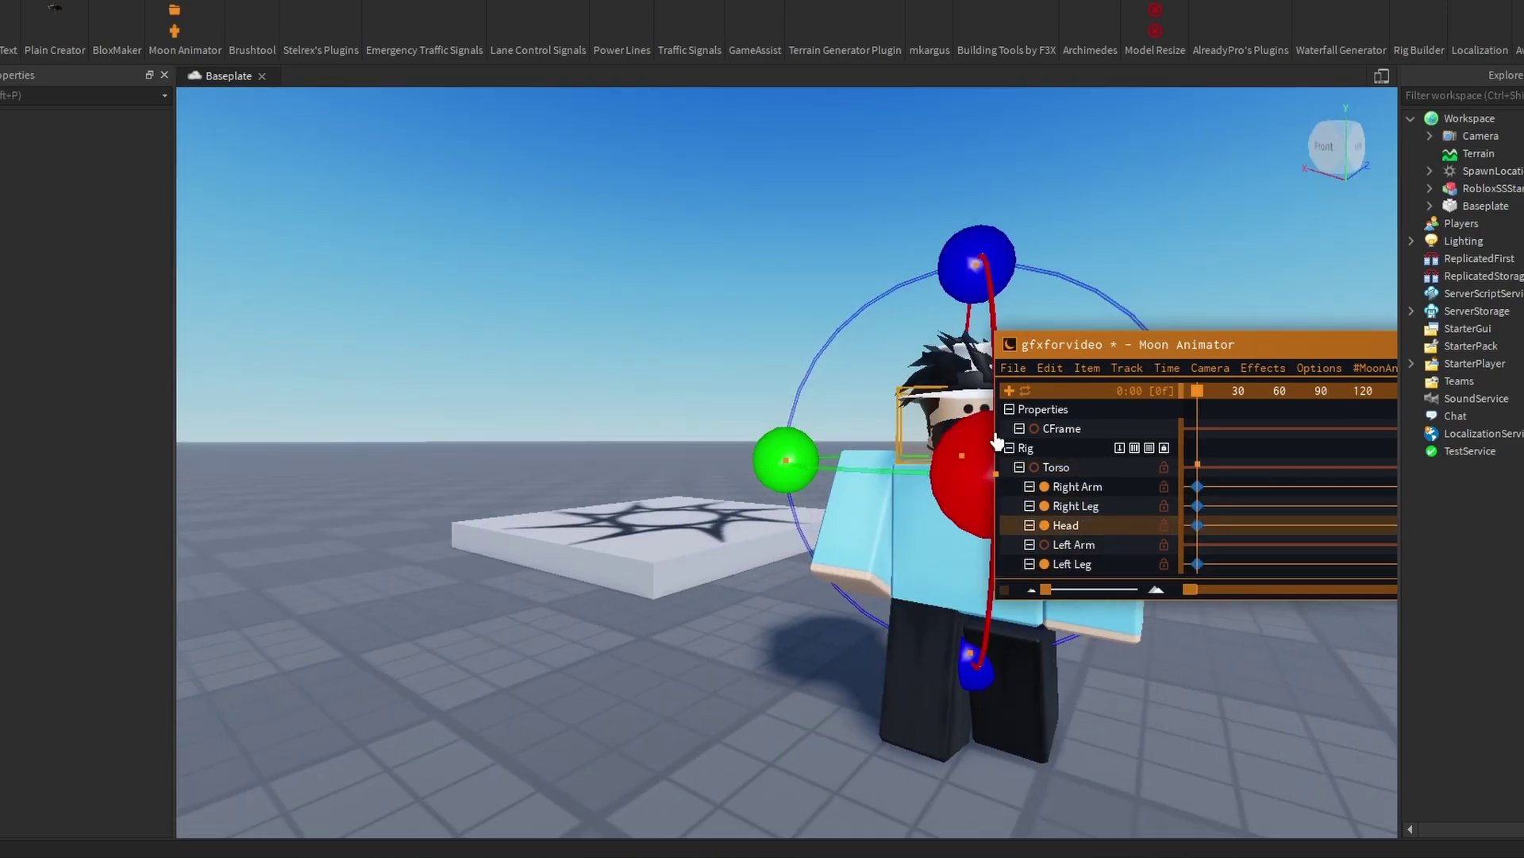
click(806, 528)
drag(953, 484, 944, 512)
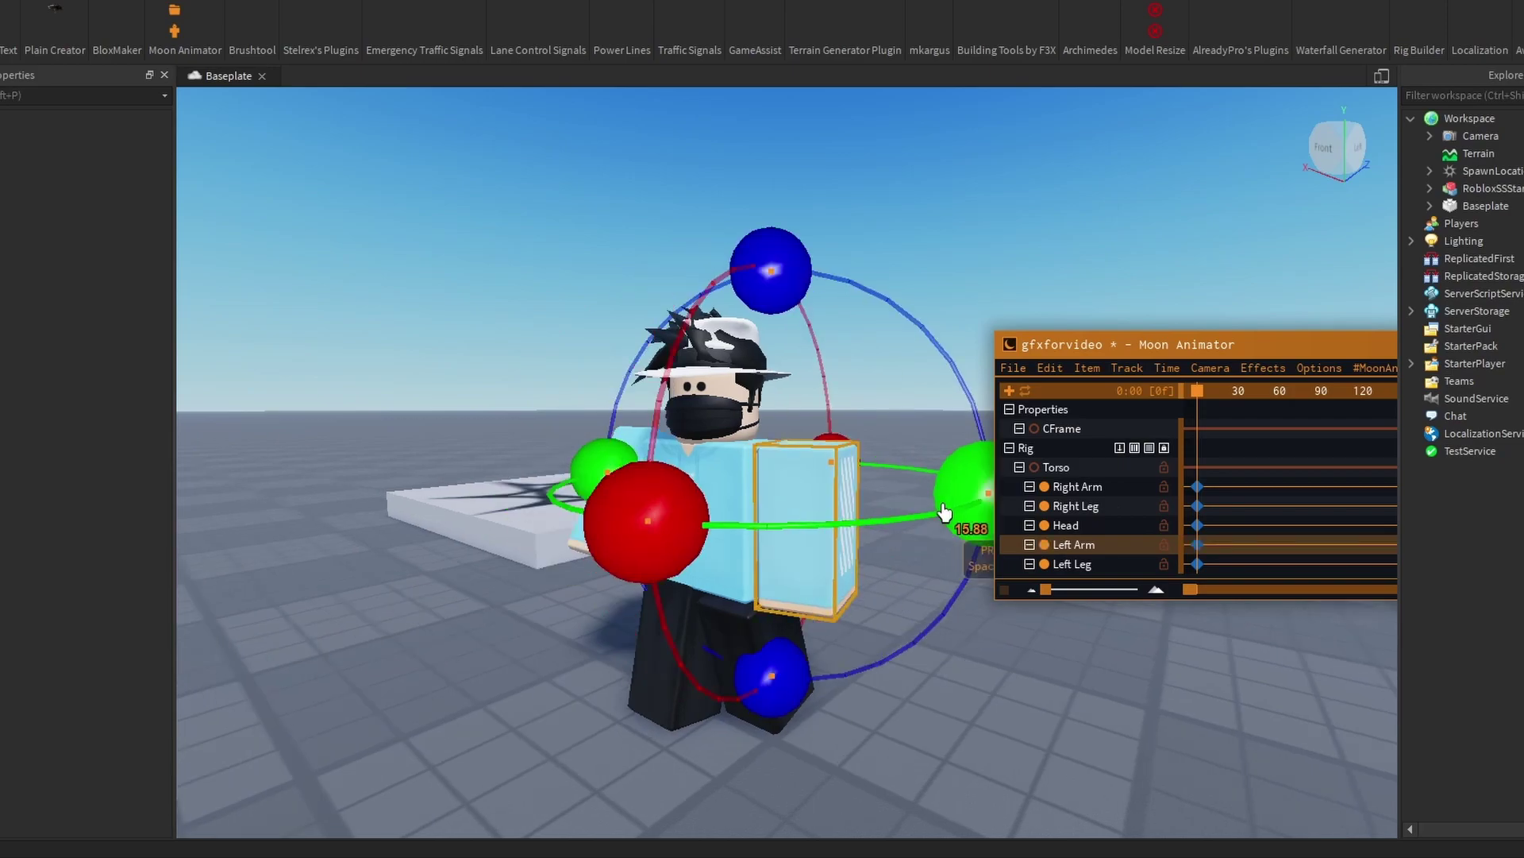
drag(646, 520, 612, 629)
click(1066, 525)
Tilt the head, then Export Selection of the character model to Documents > GFX
drag(698, 472, 862, 347)
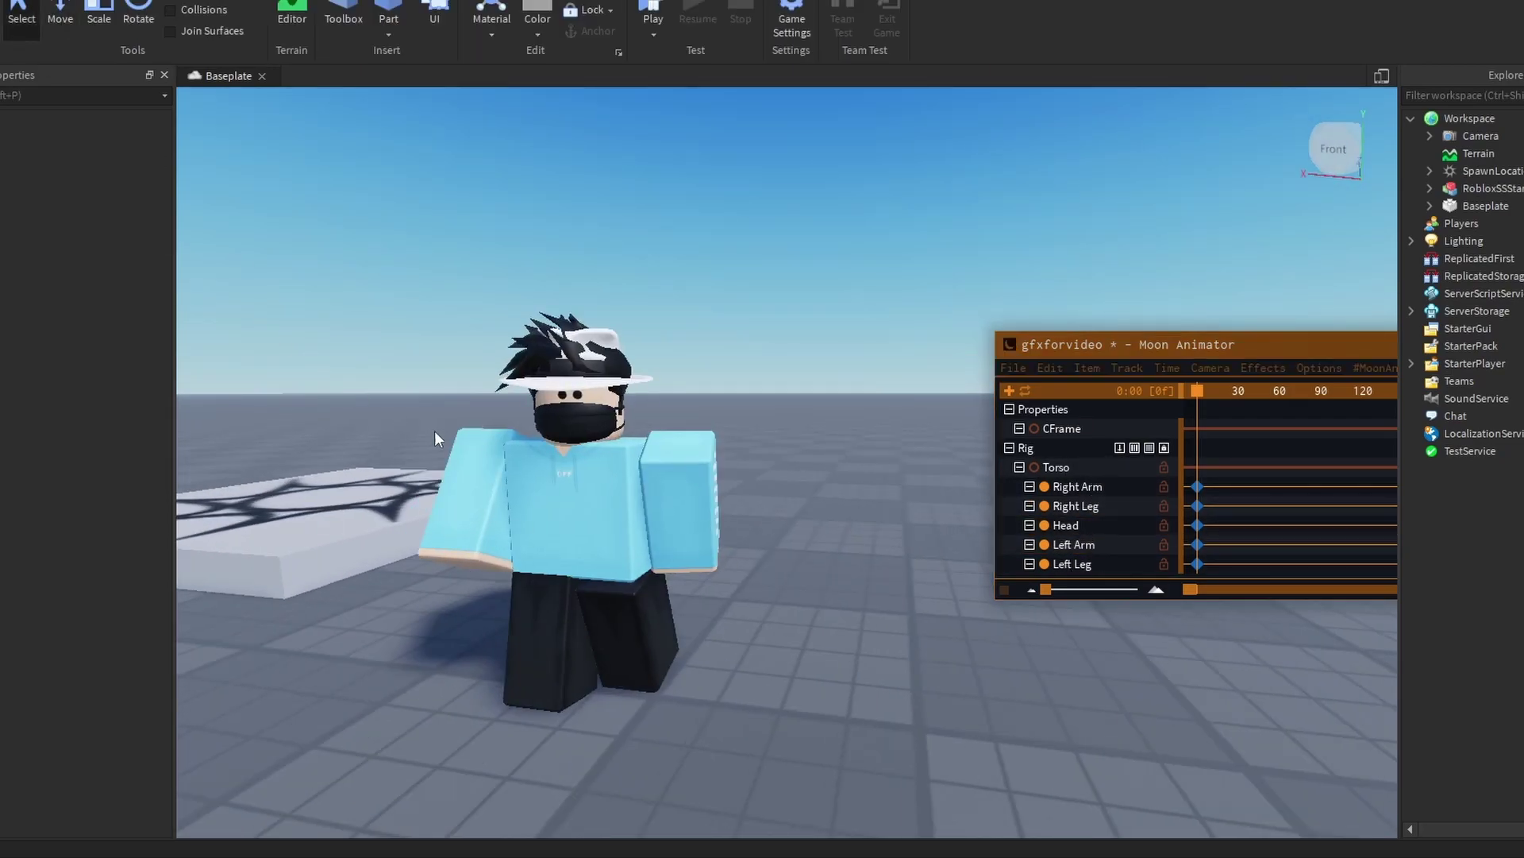
click(1485, 188)
right_click(1485, 188)
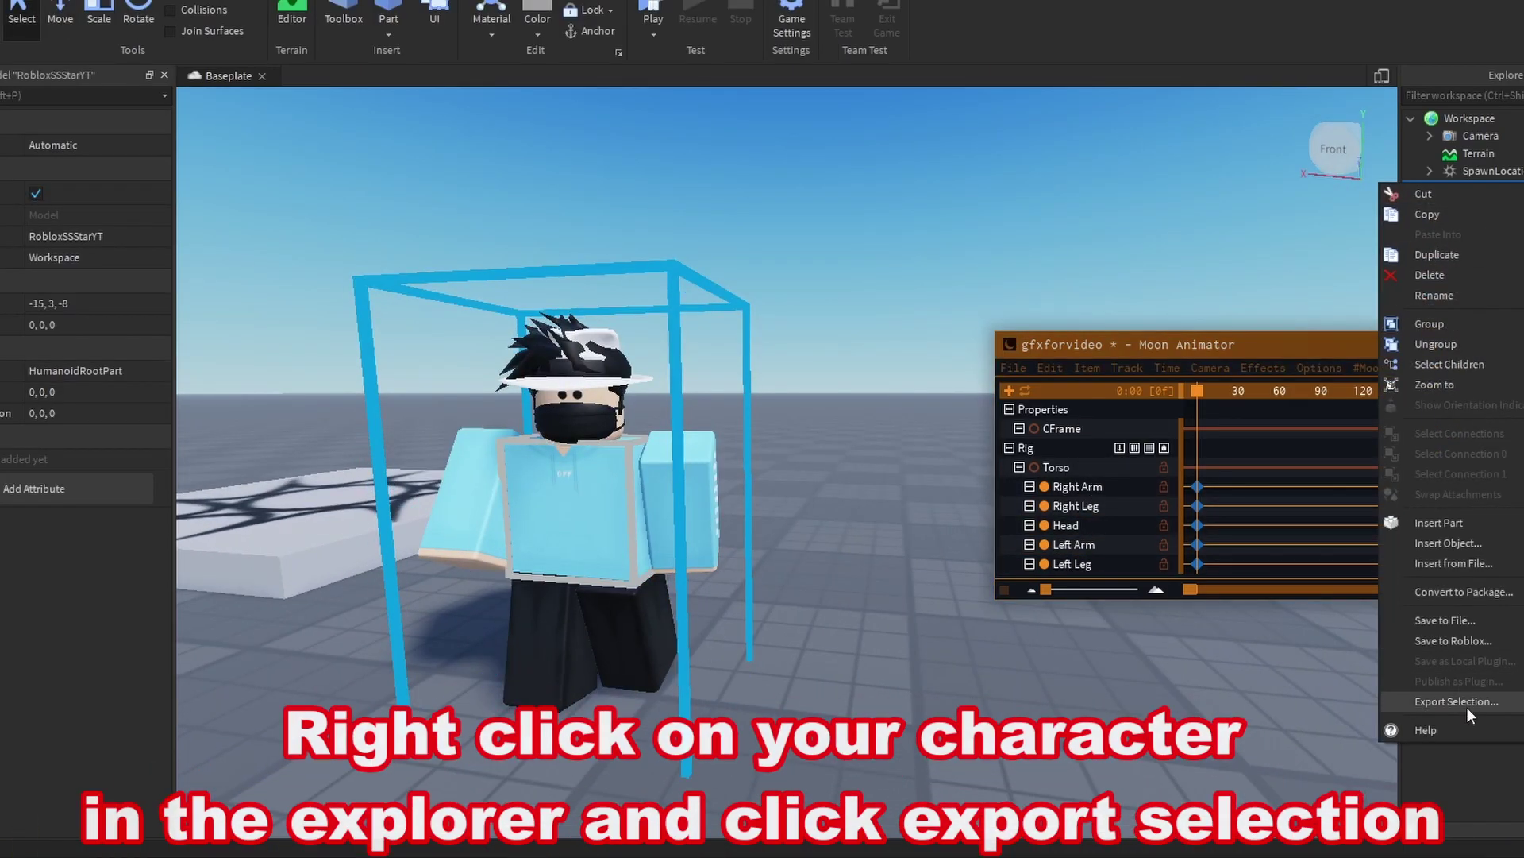
click(1456, 701)
click(756, 238)
double_click(1083, 297)
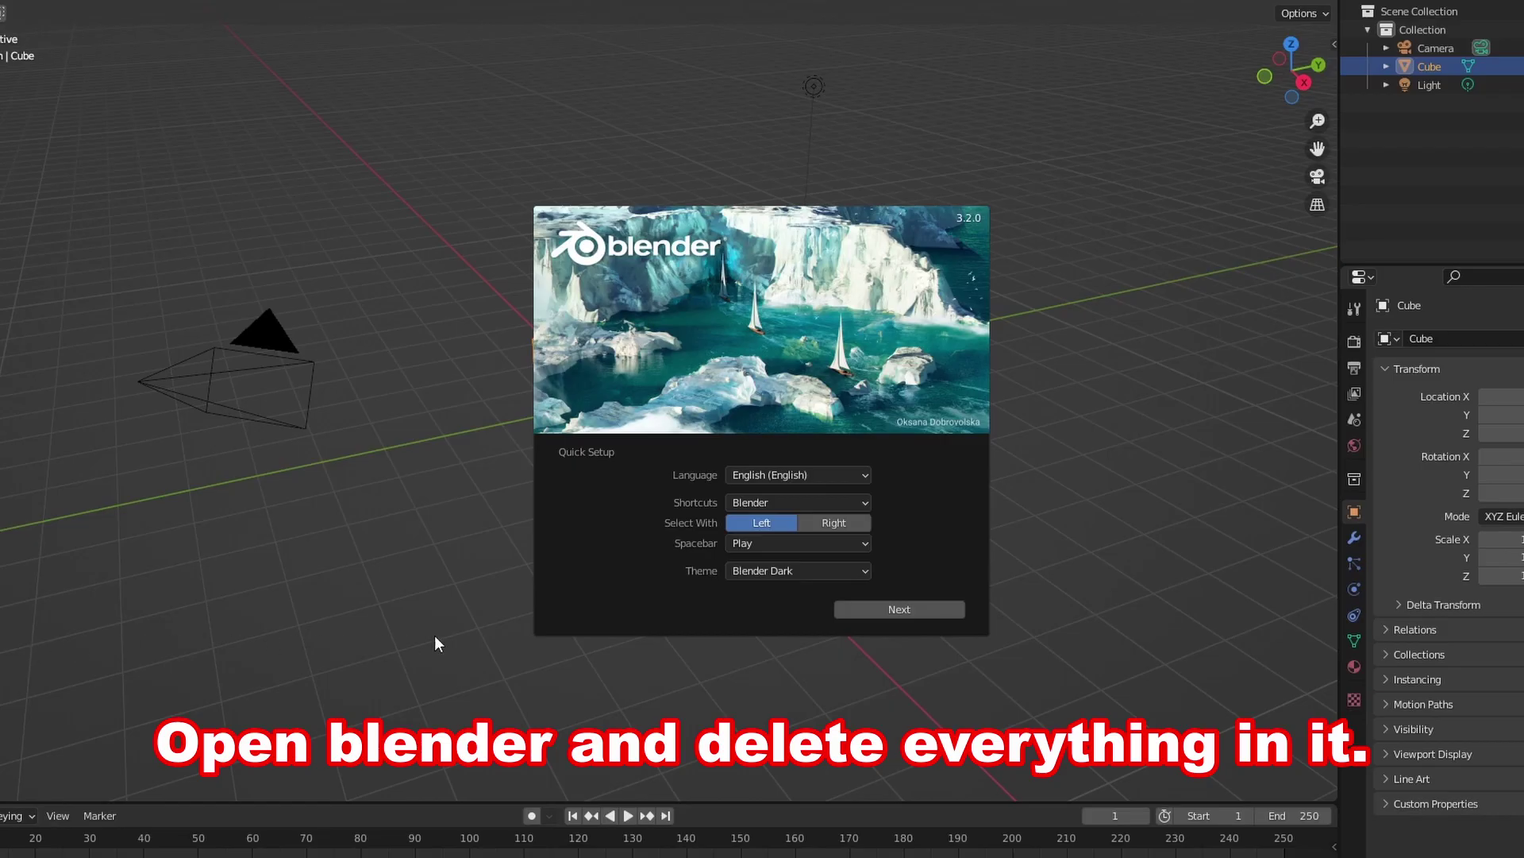
Close the splash screen and delete the default Cube, Light and Camera
click(671, 669)
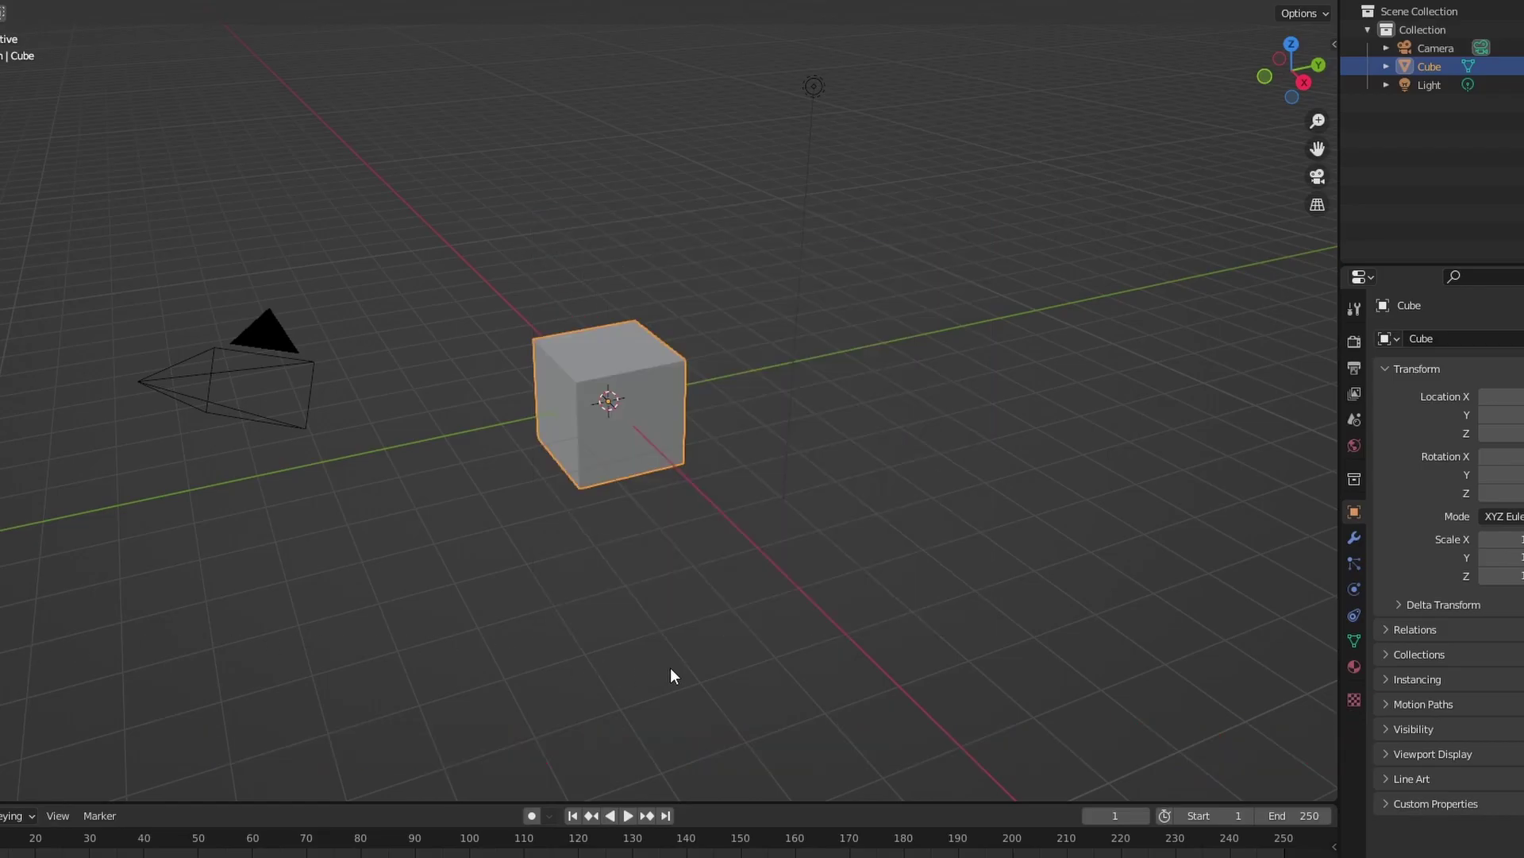
right_click(1435, 67)
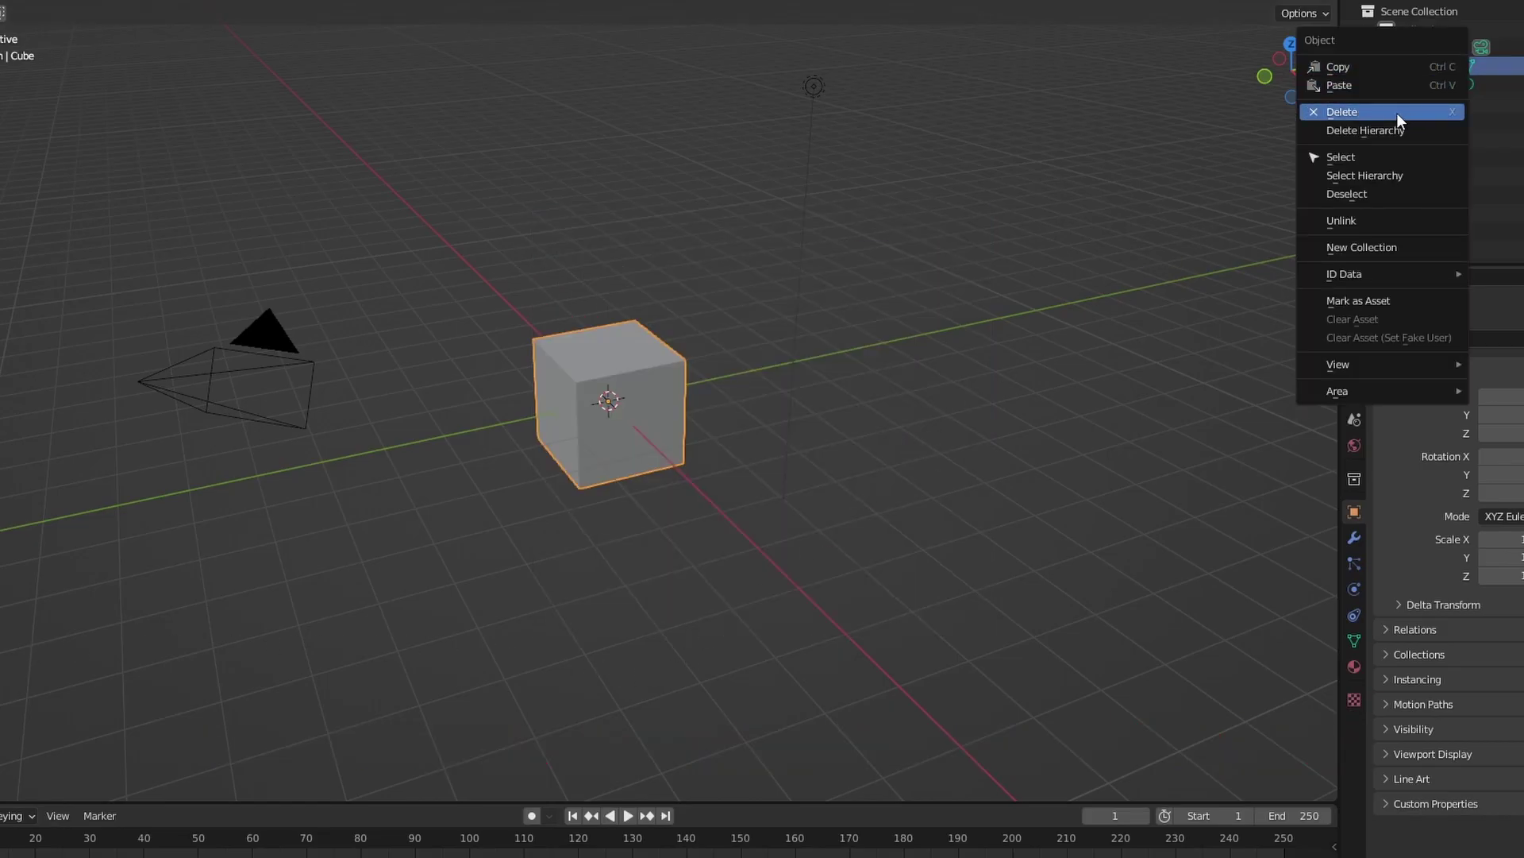
click(1397, 113)
right_click(1453, 68)
click(1451, 70)
right_click(1436, 50)
click(1436, 49)
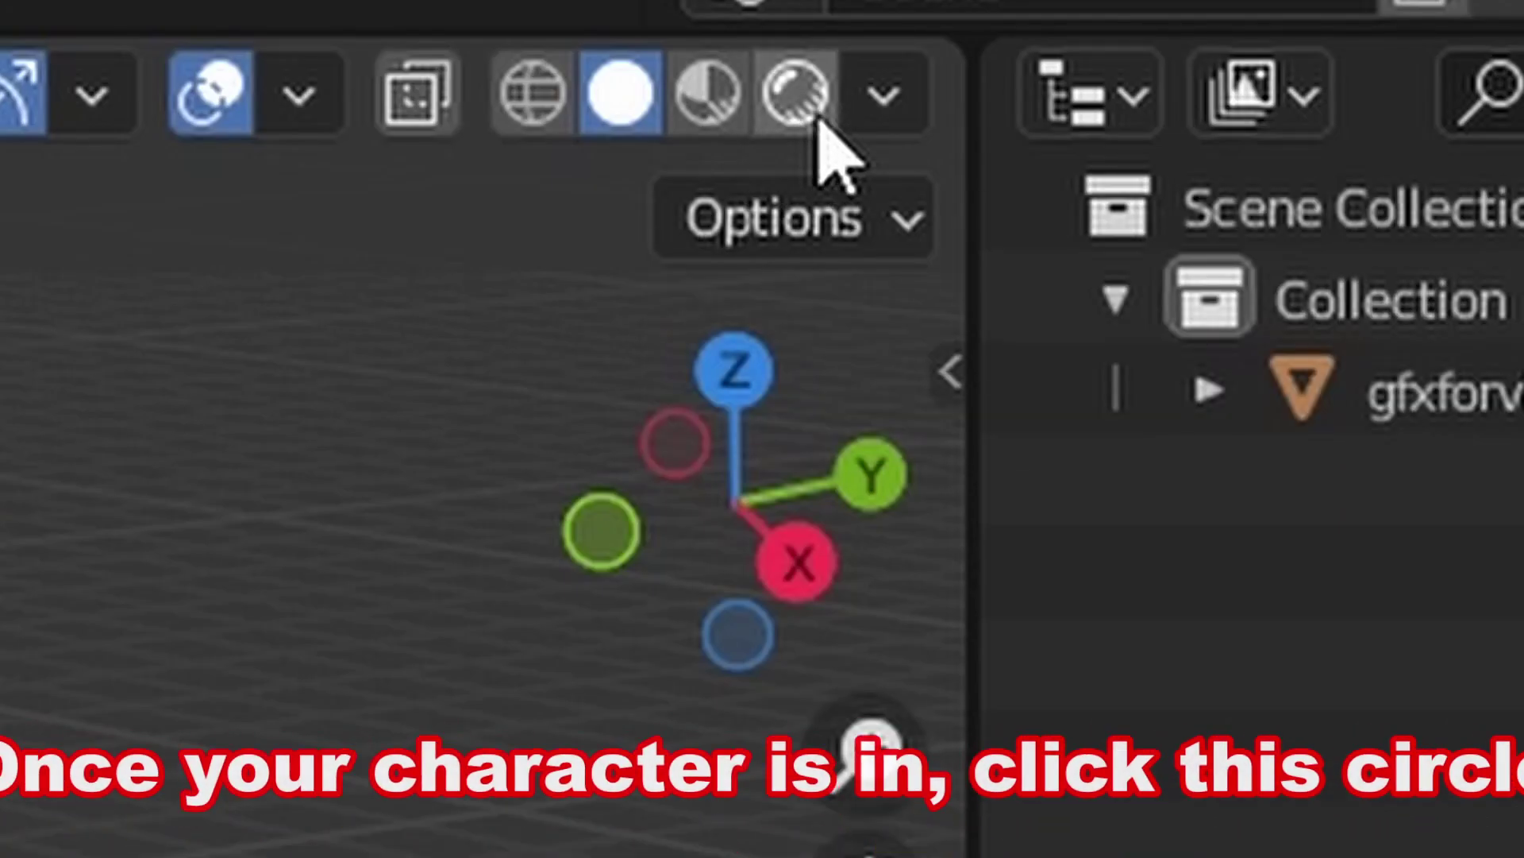
Switch the viewport to Rendered shading and start Walk Navigation from the View menu
click(795, 94)
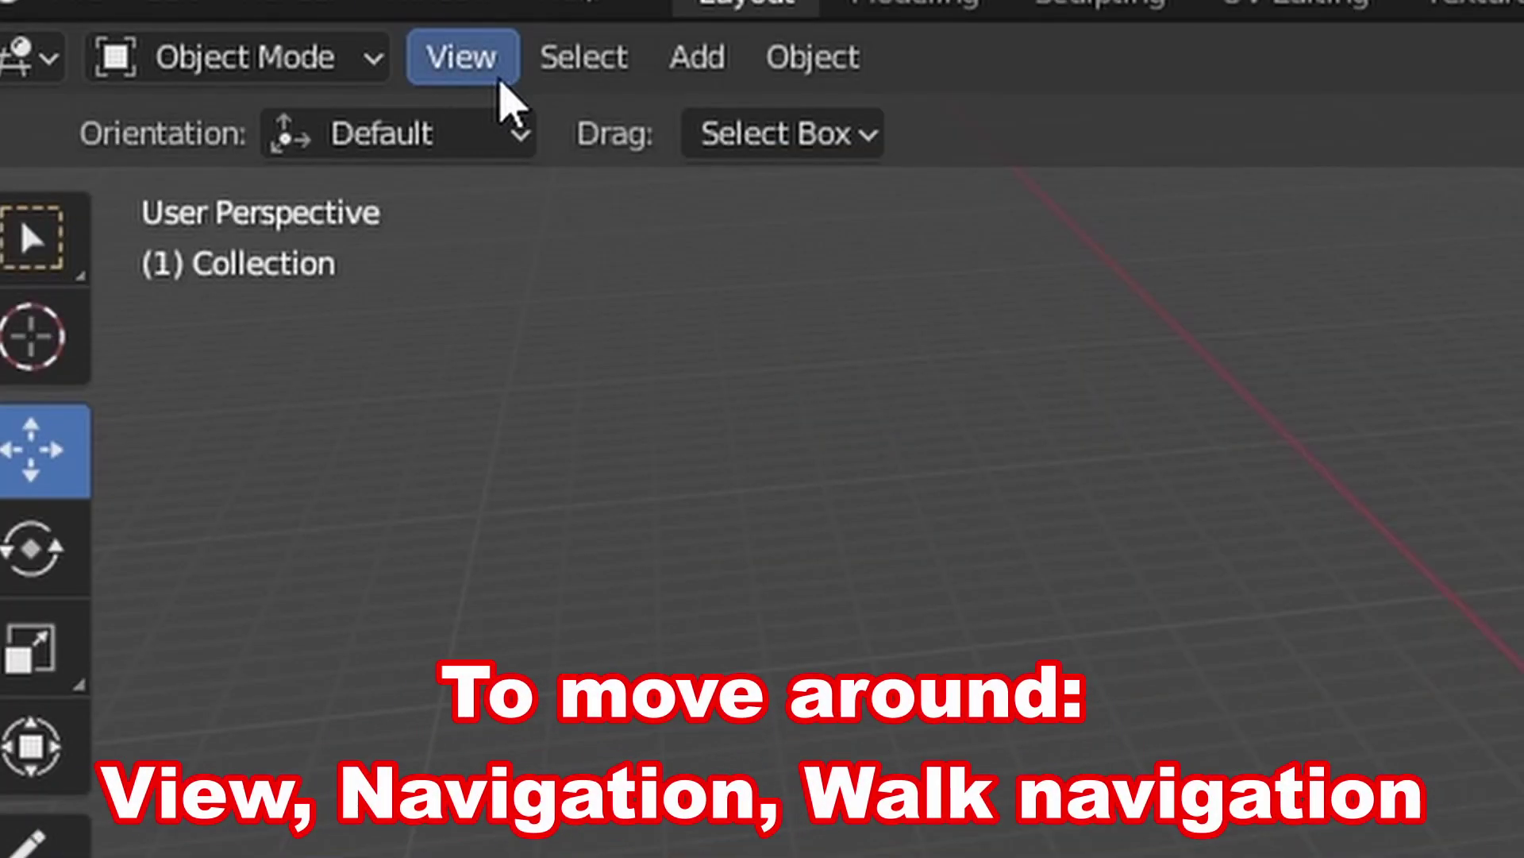
click(501, 81)
mouse_move(560, 762)
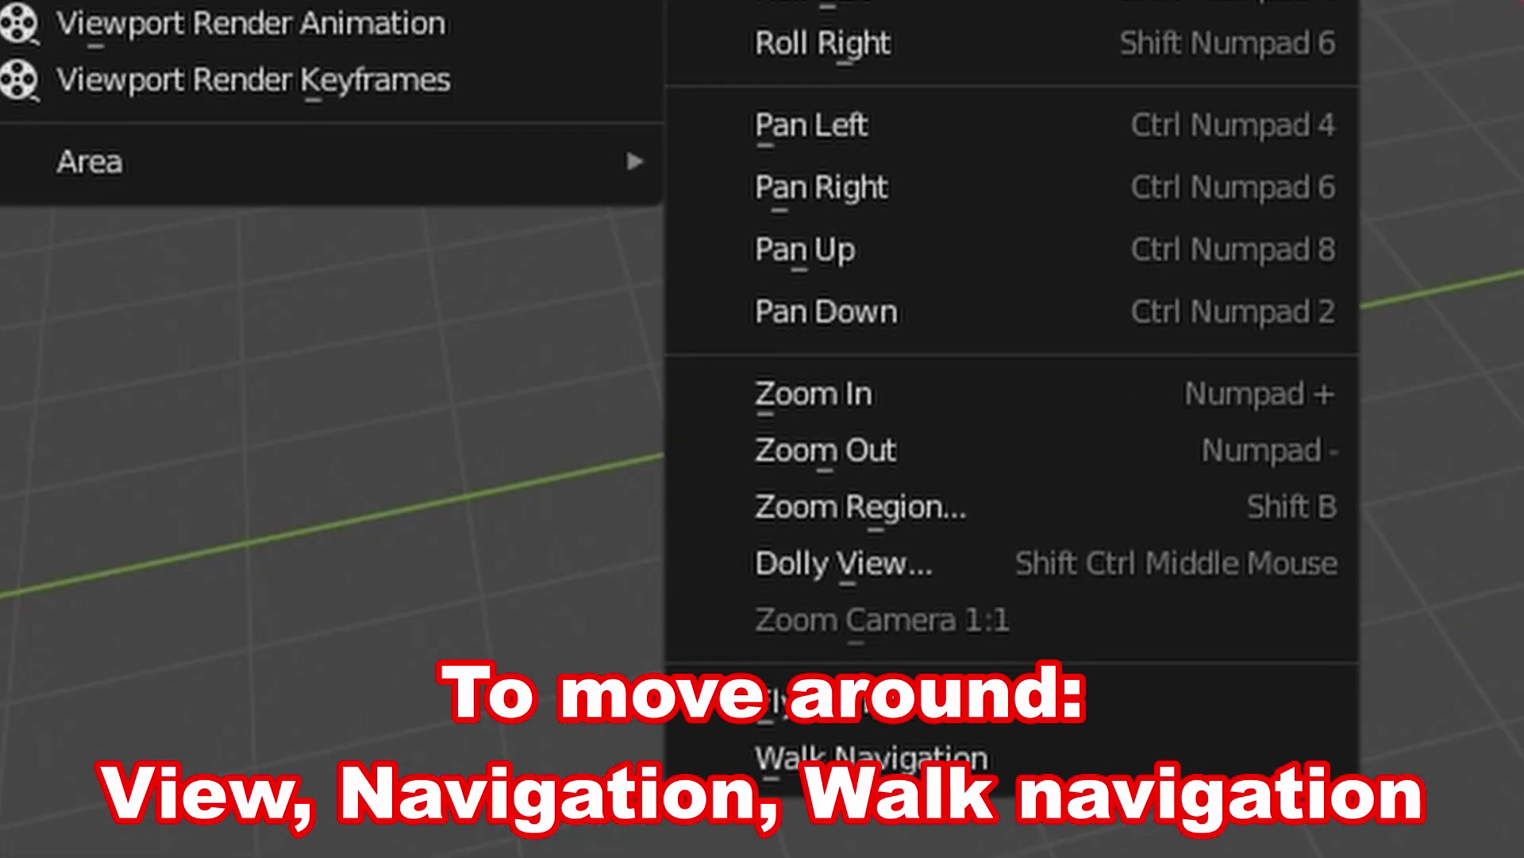
click(794, 757)
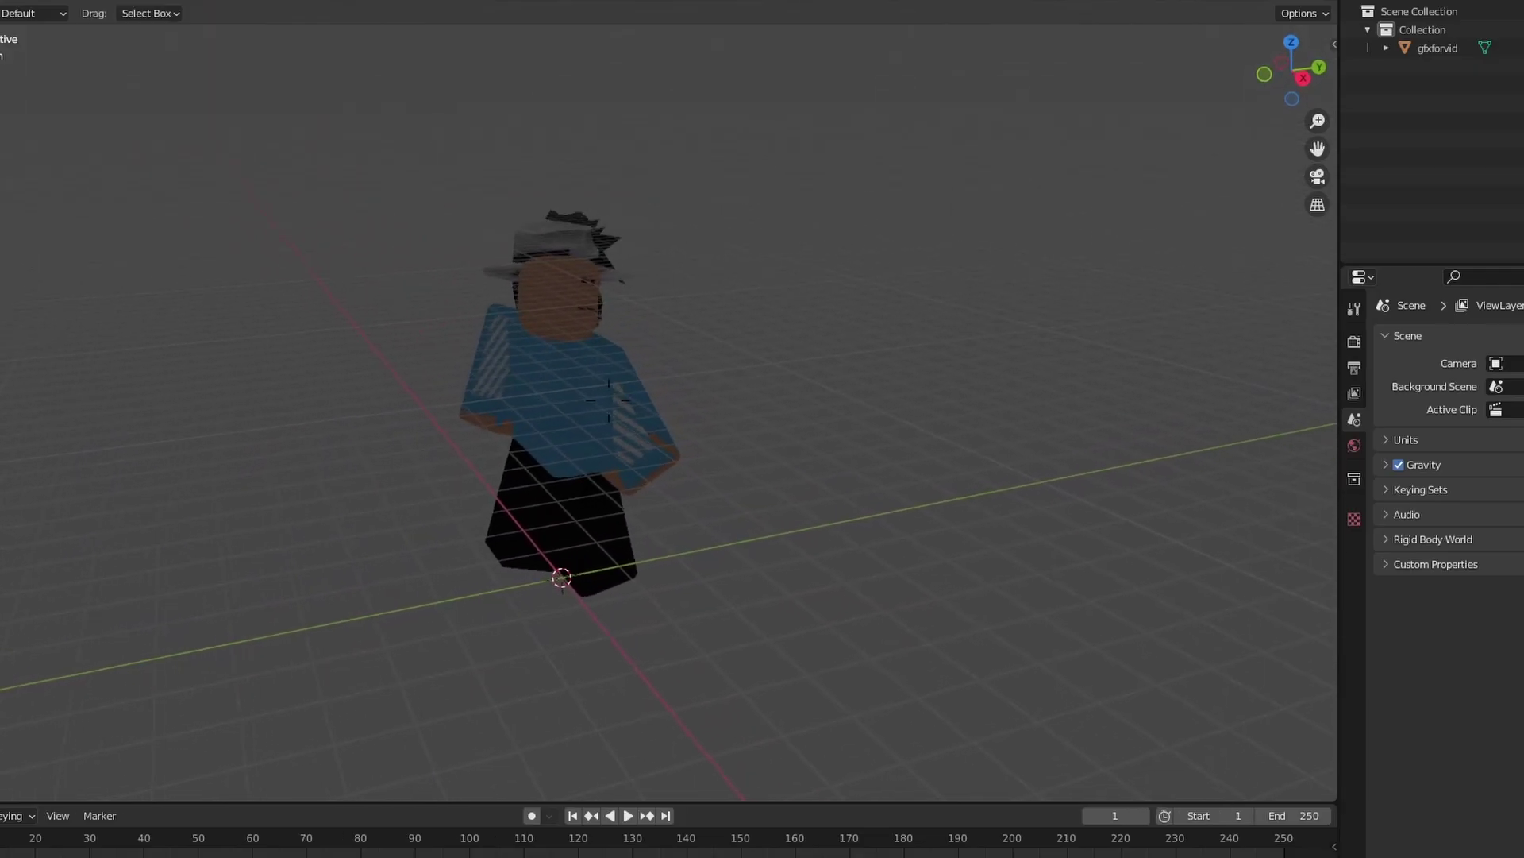
Walk toward and back from the character to settle on a front view
key(w)
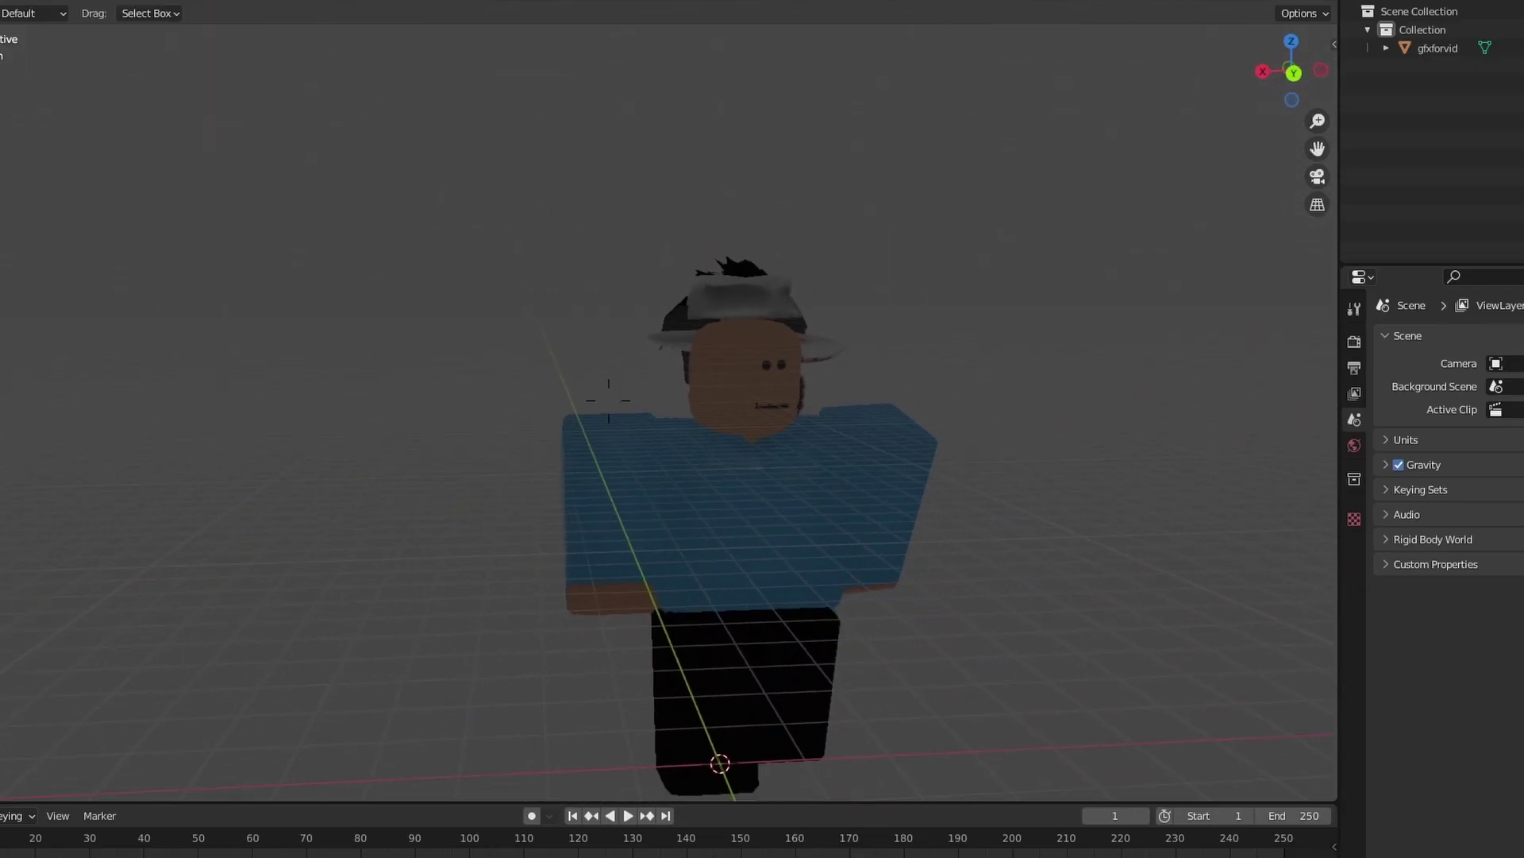
key(s)
click(735, 430)
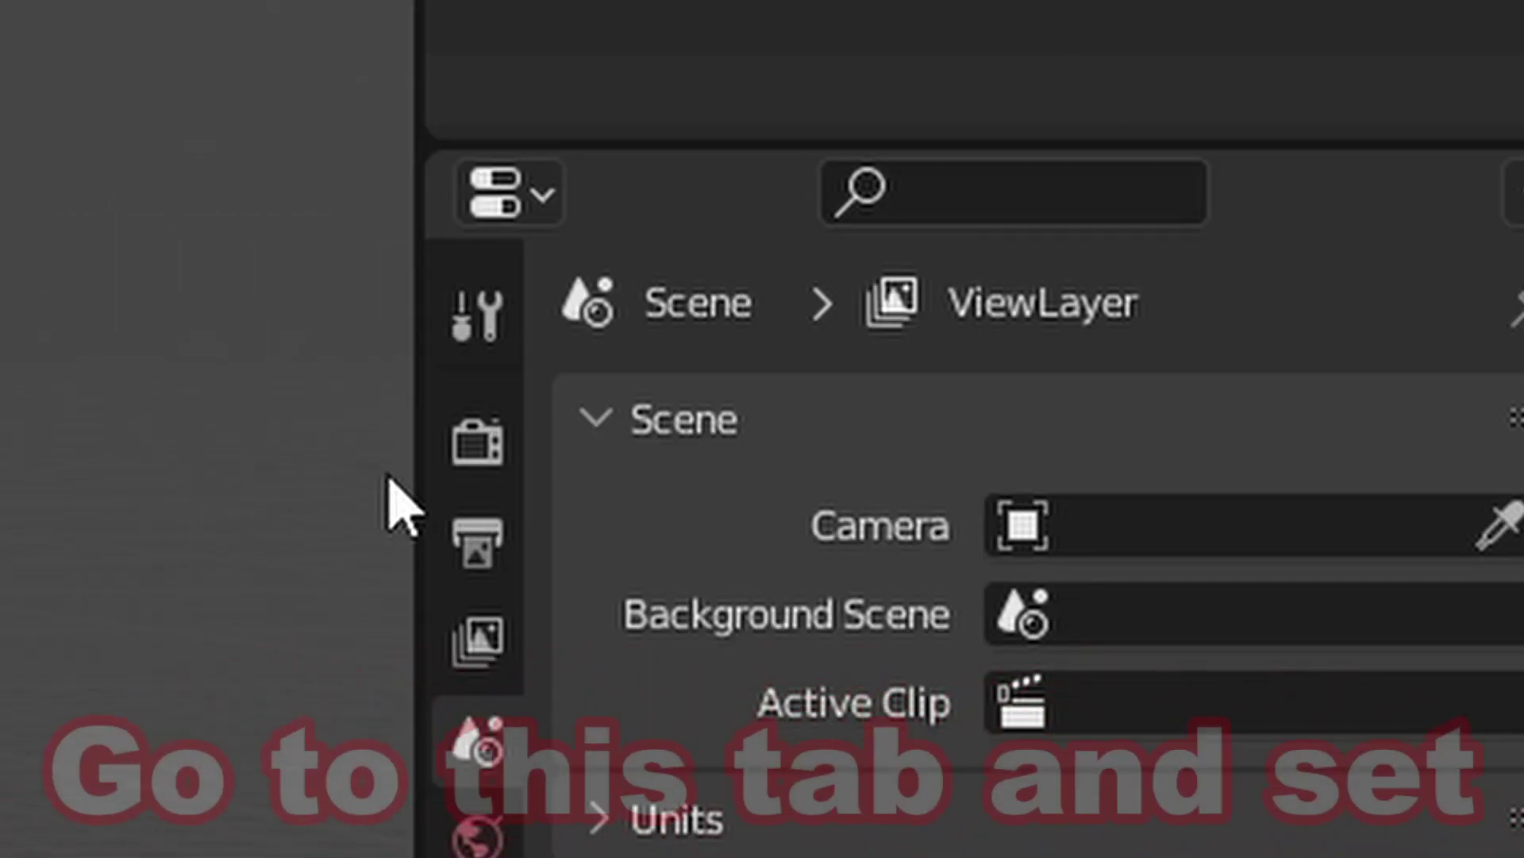
Set the render engine to Cycles in Render Properties
click(1356, 345)
click(1098, 449)
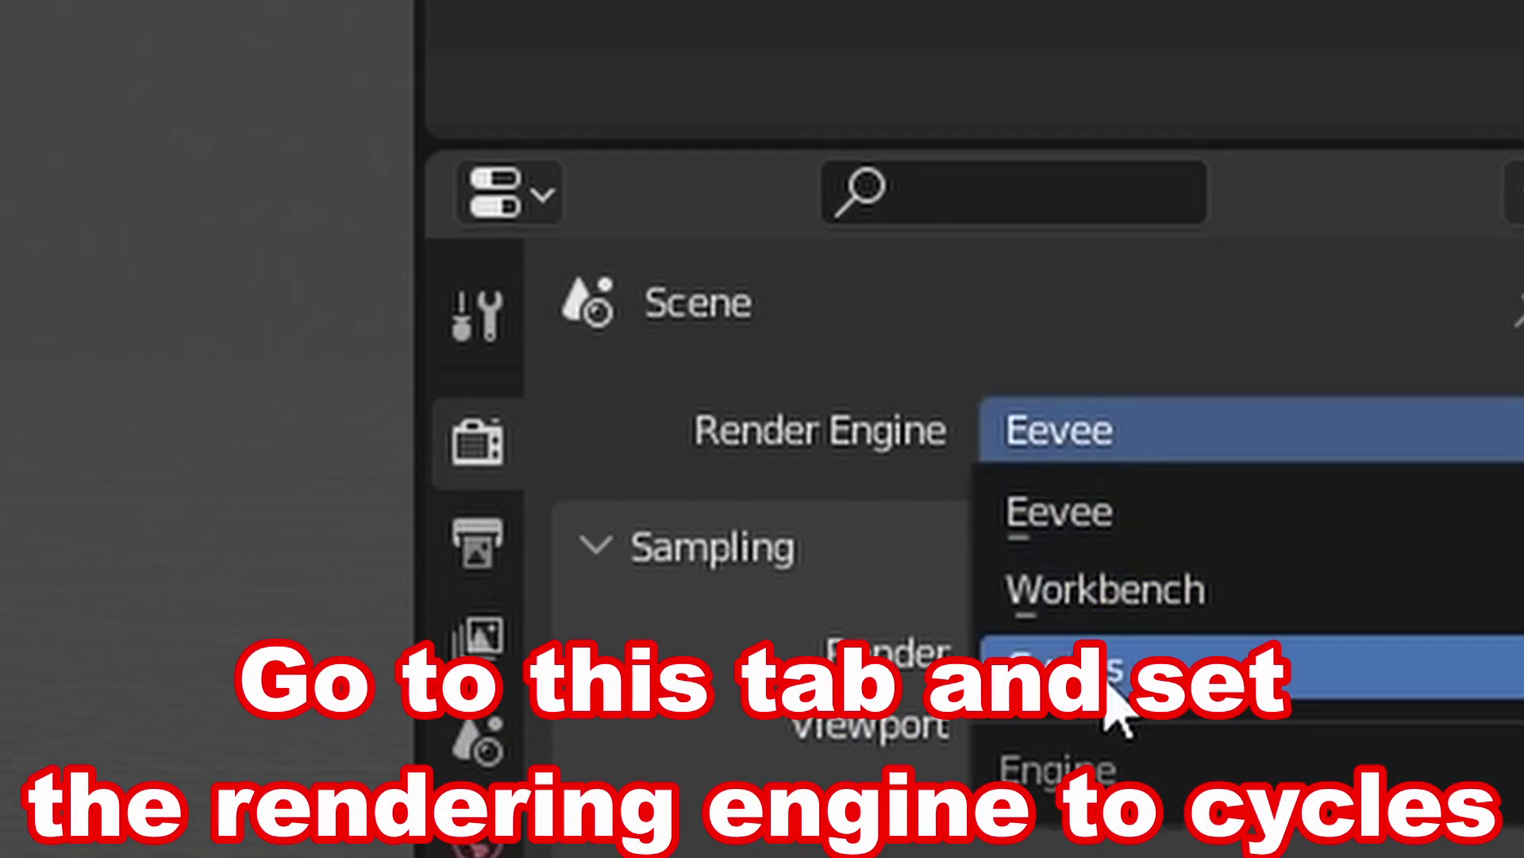
click(1054, 707)
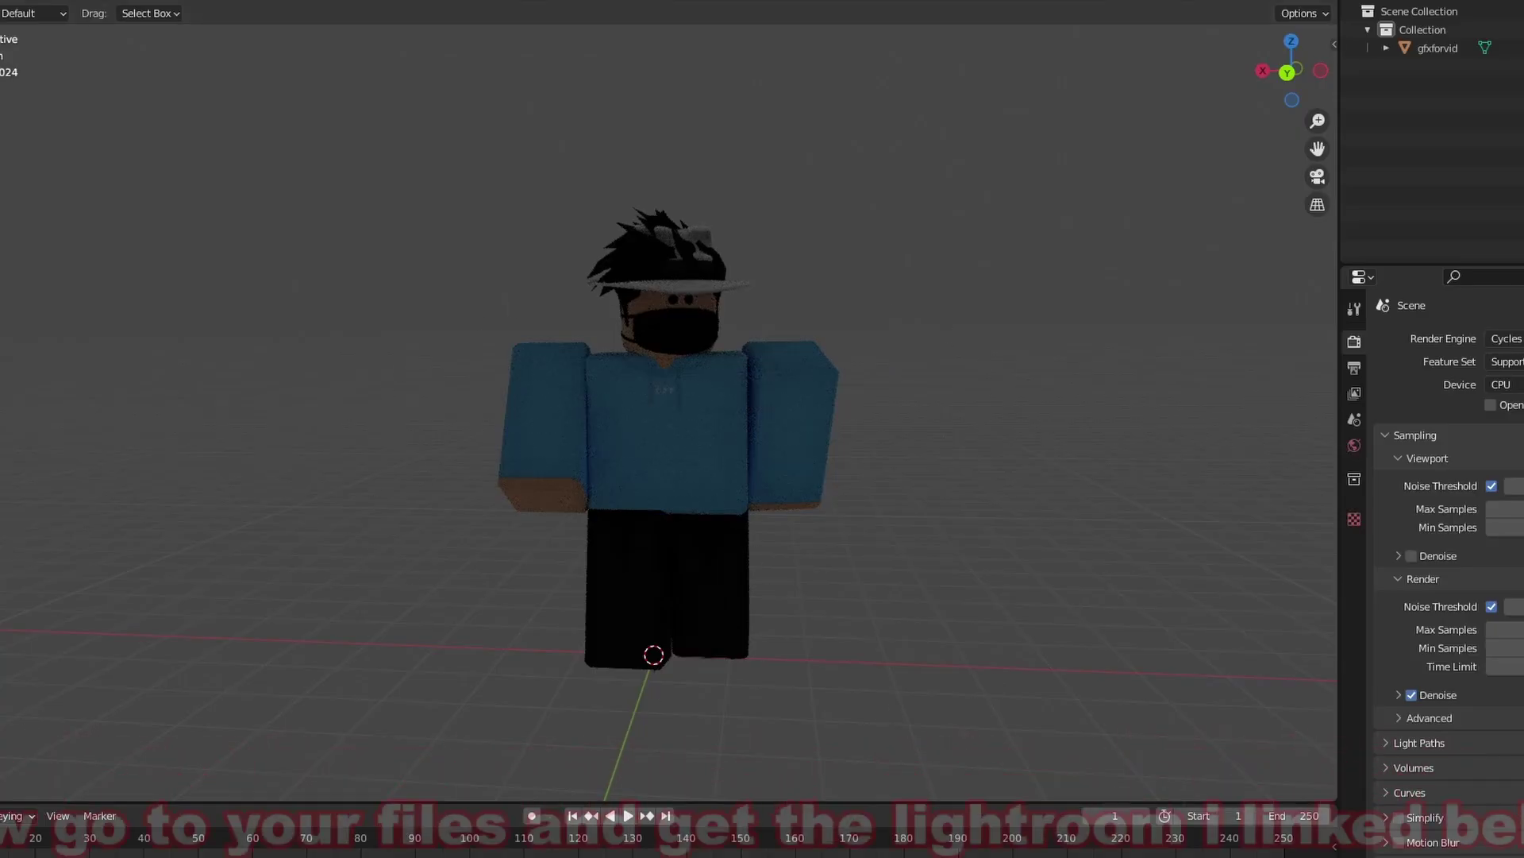
Drop lightroom.blend from Downloads into Blender and append all four objects from its Object folder
key(super+e)
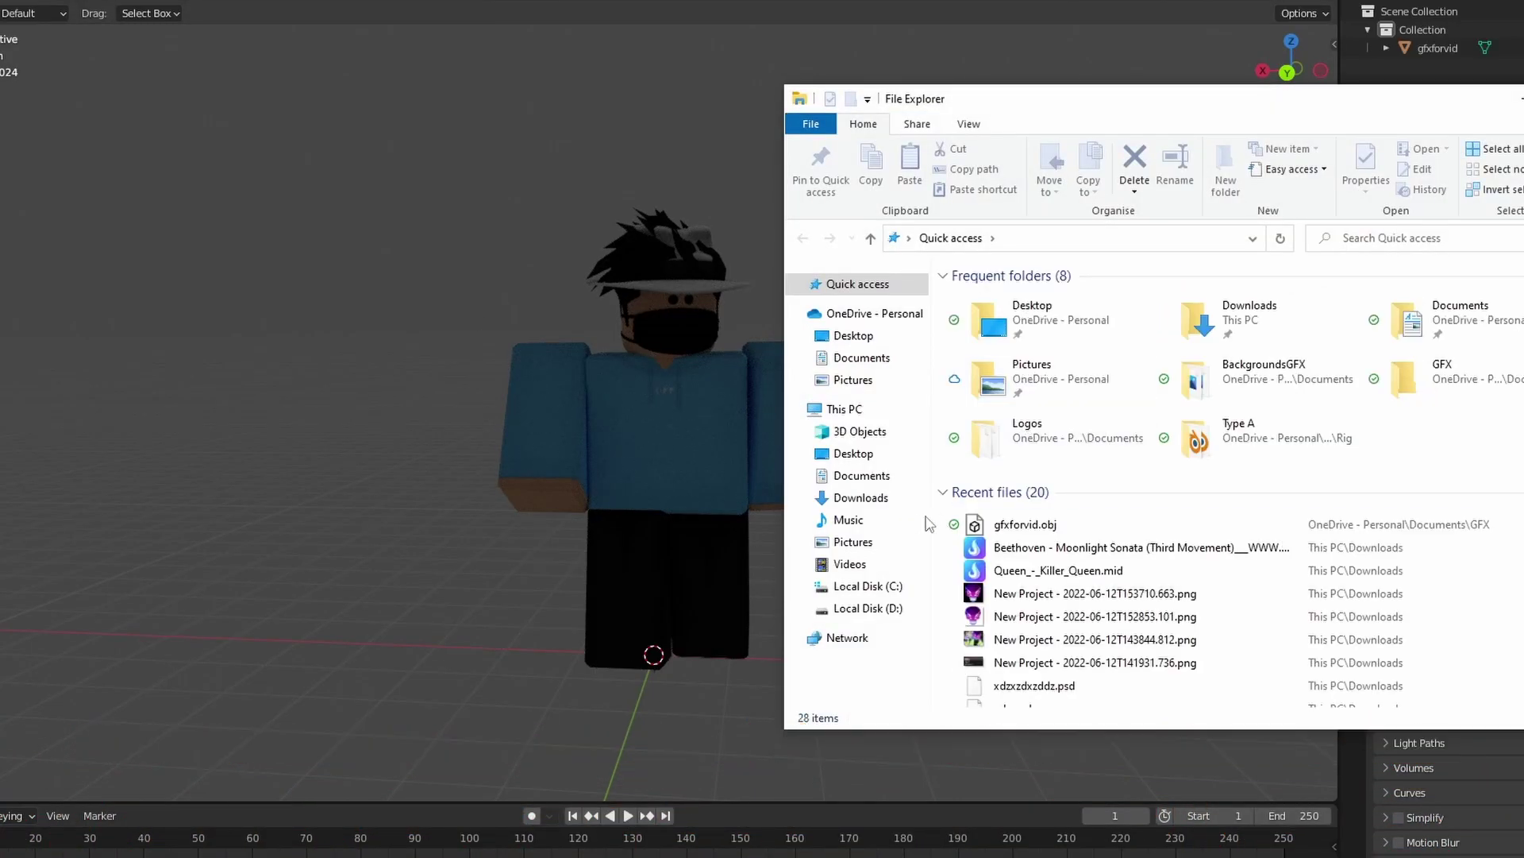
double_click(1195, 317)
drag(1207, 575, 270, 597)
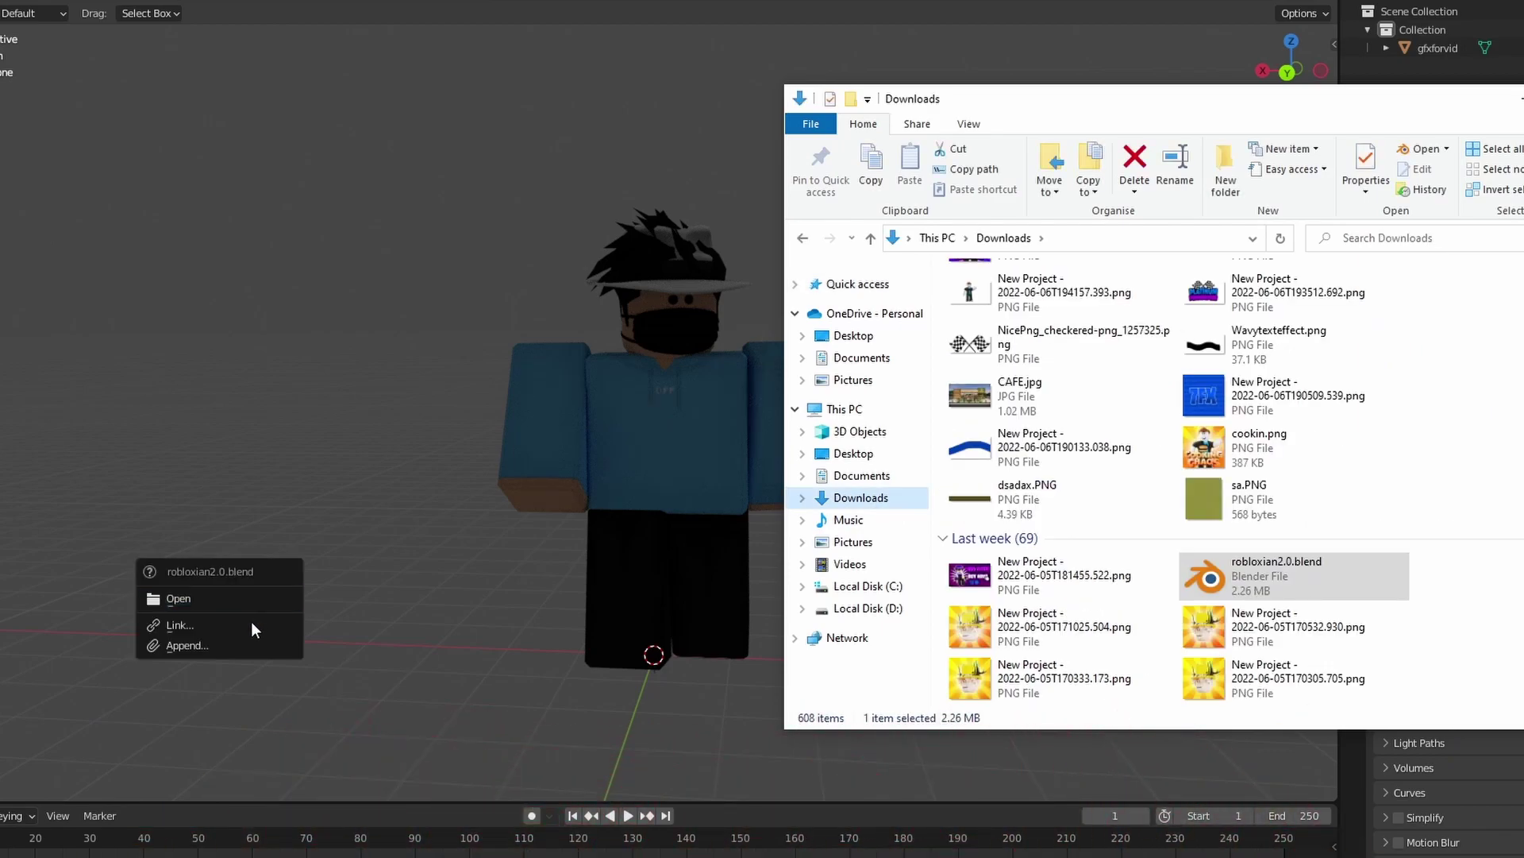
click(205, 646)
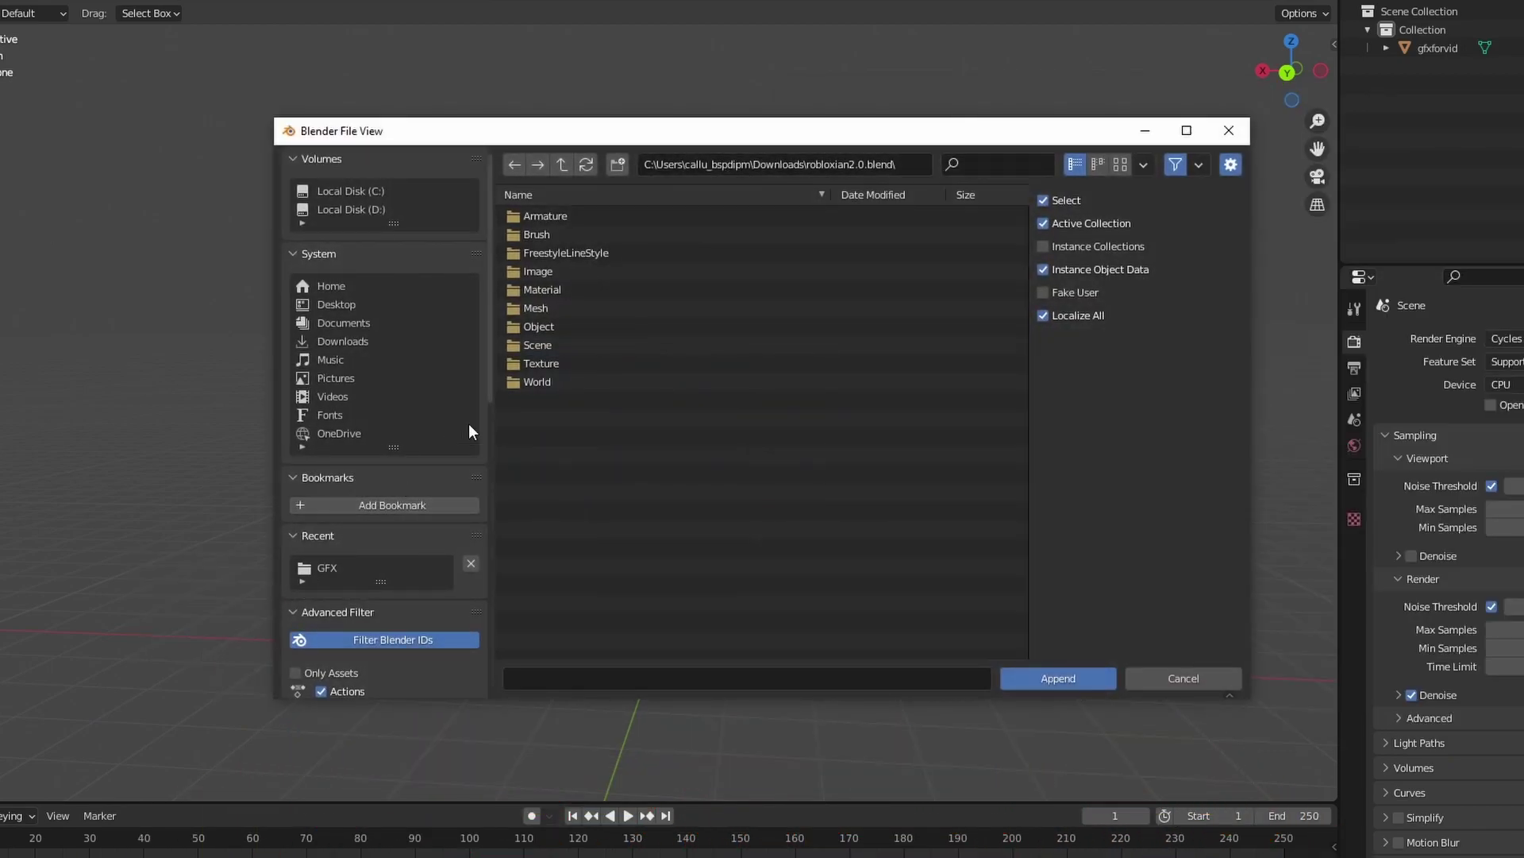
click(539, 321)
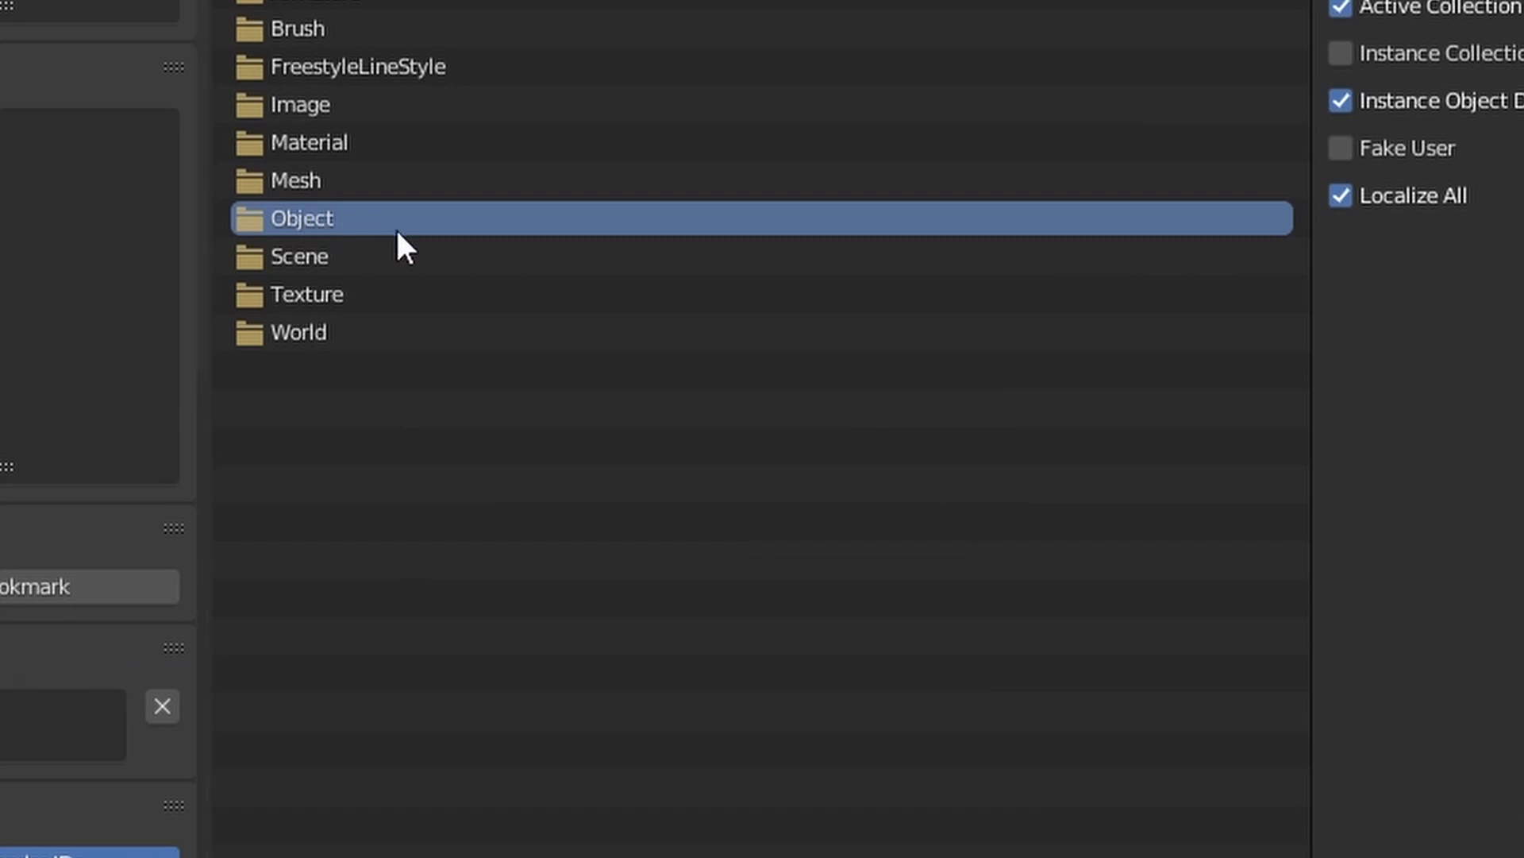
double_click(531, 214)
key(a)
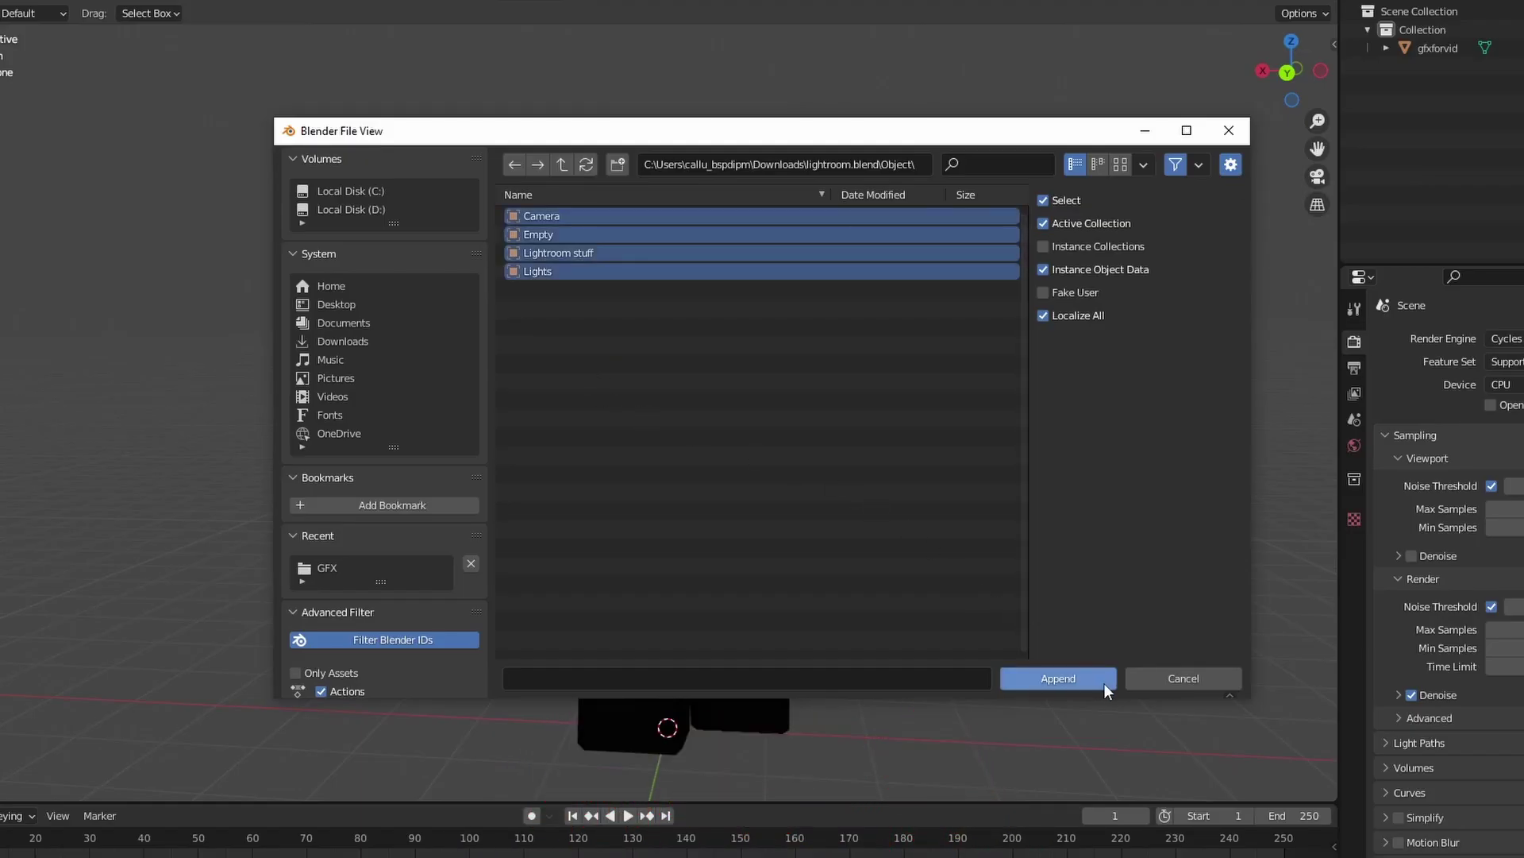
click(1102, 683)
scroll(1072, 671, down, 2)
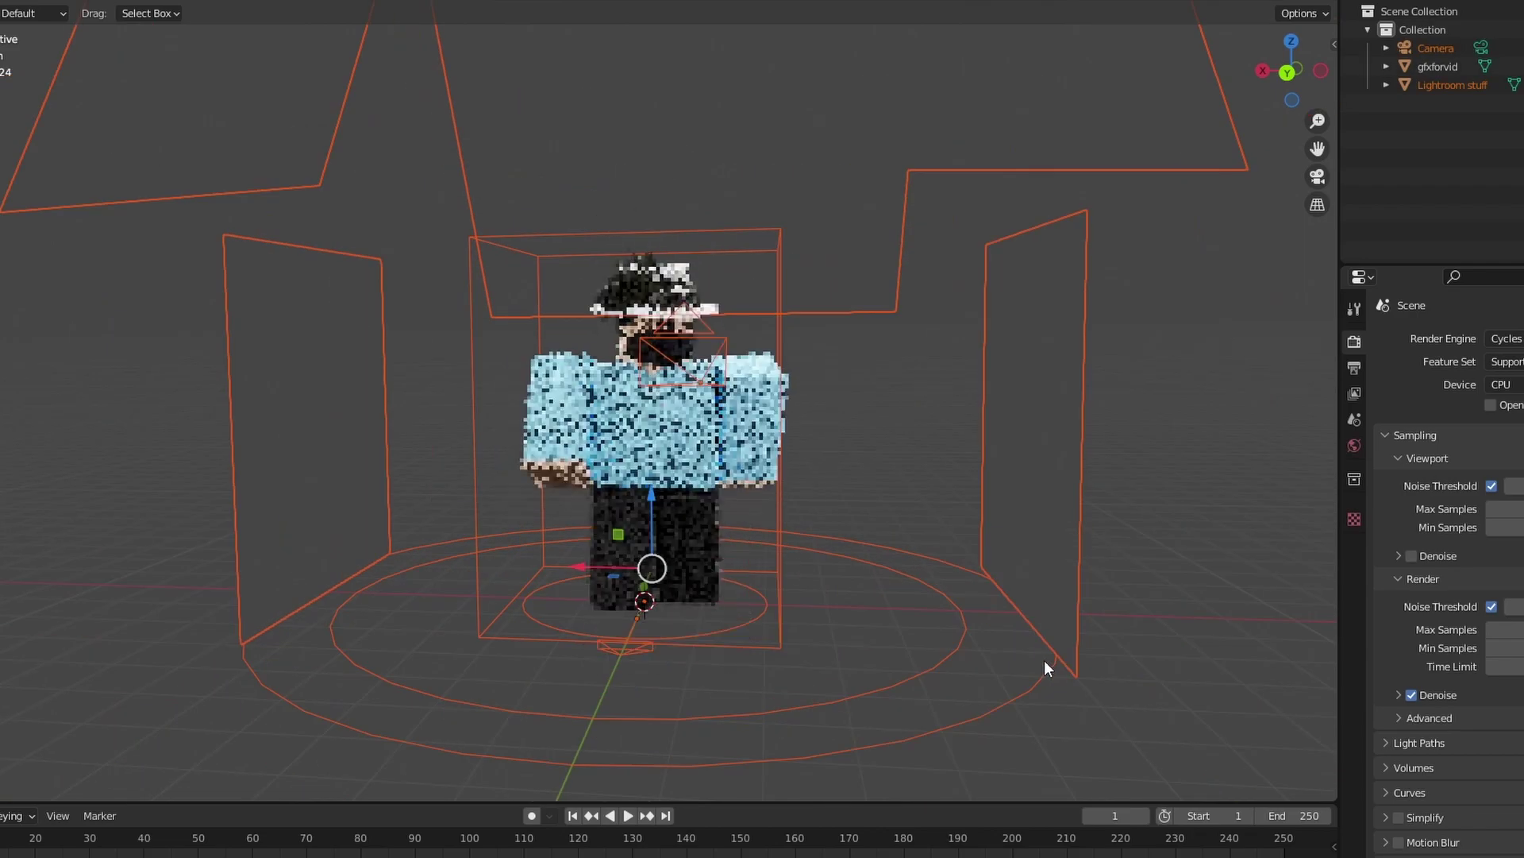
View the character through the lightroom camera, set Film to Transparent, and render the image
click(967, 511)
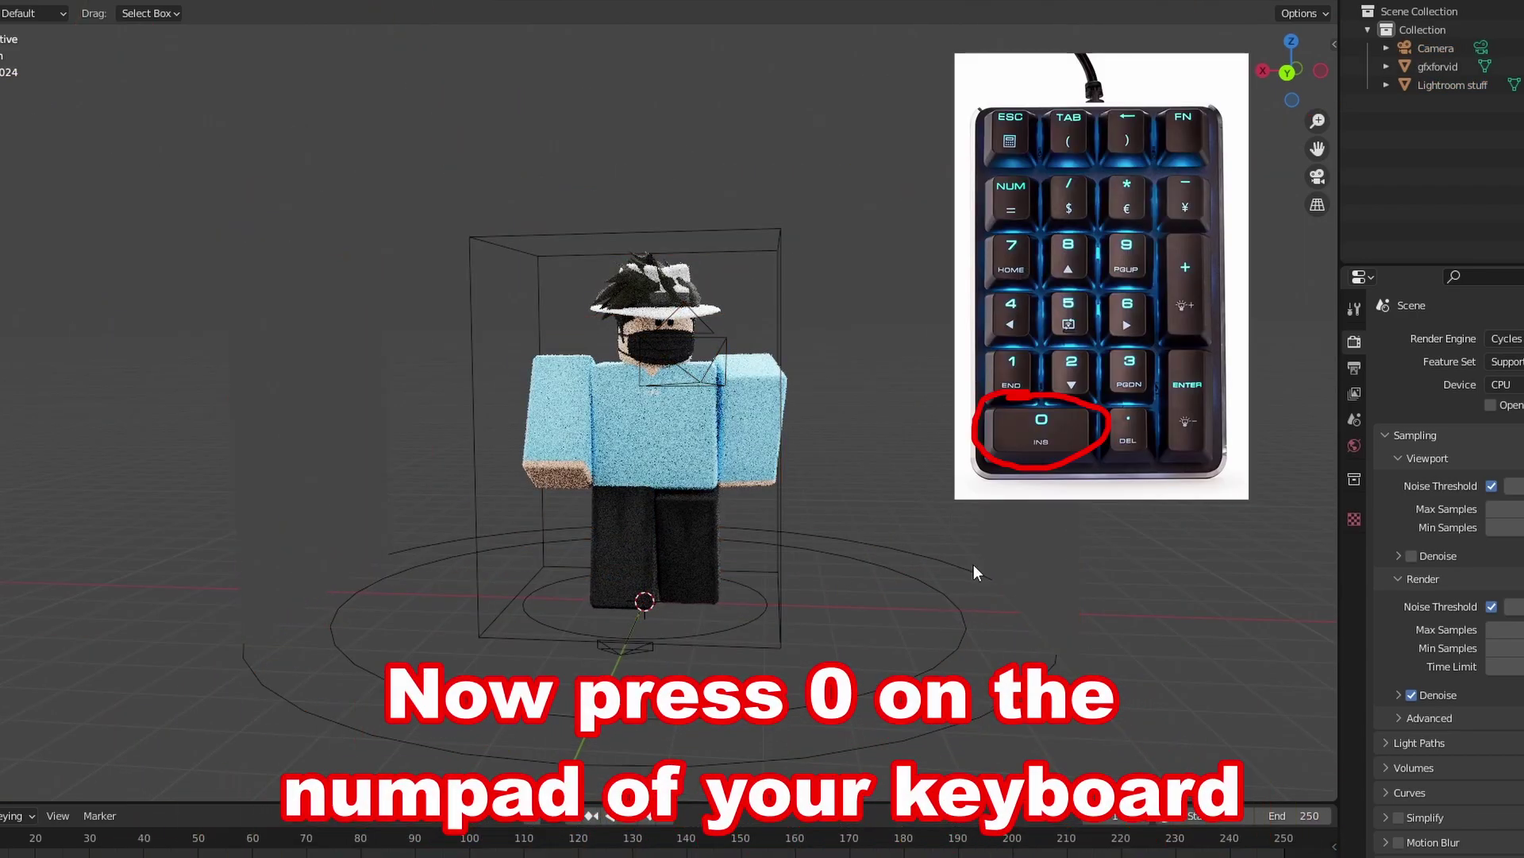
key(KP_0)
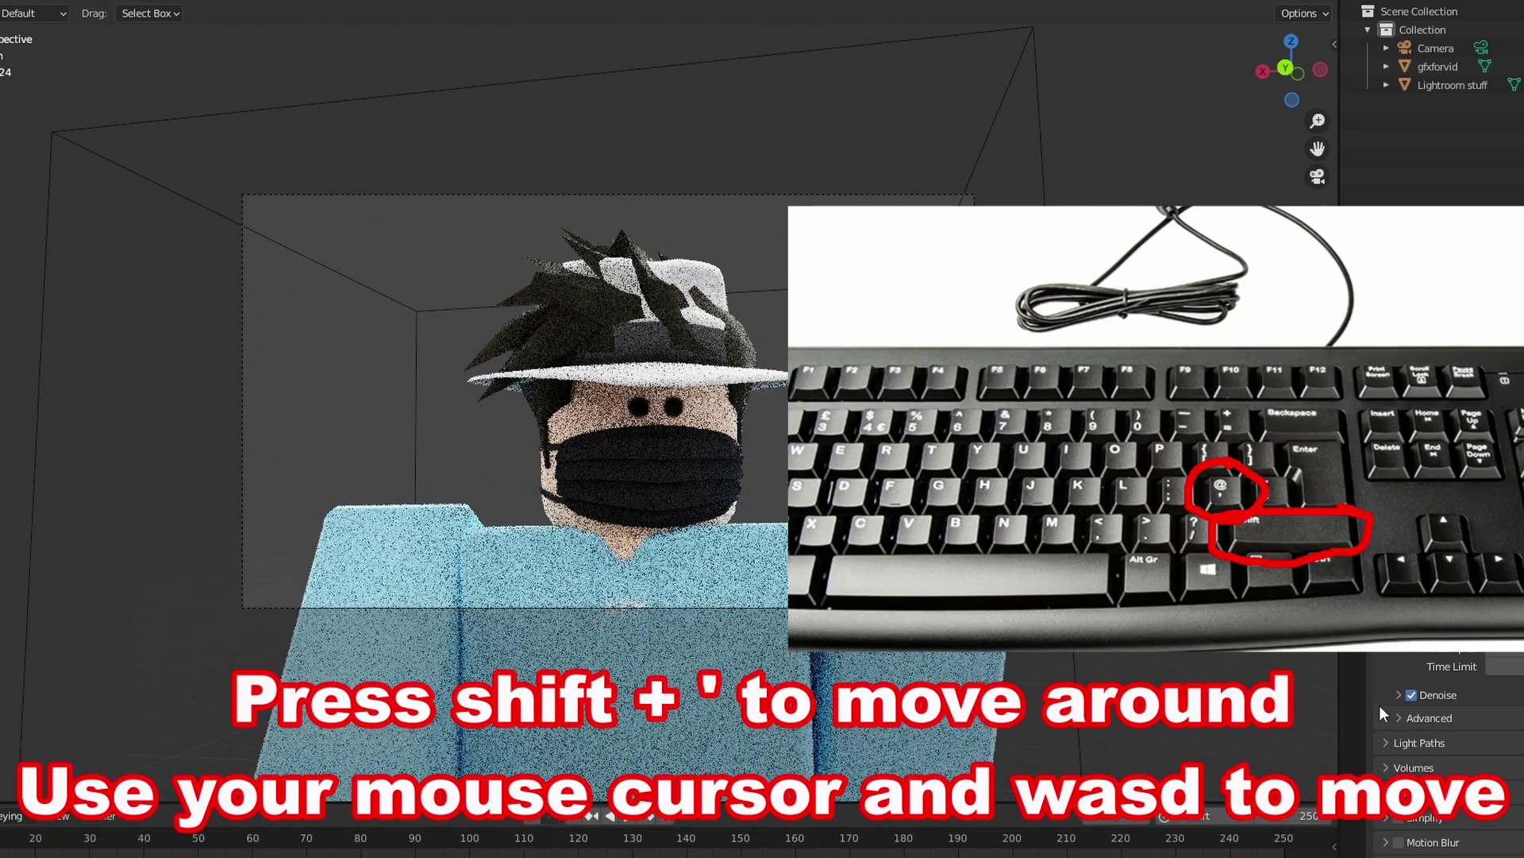
click(1388, 756)
scroll(1390, 756, down, 1)
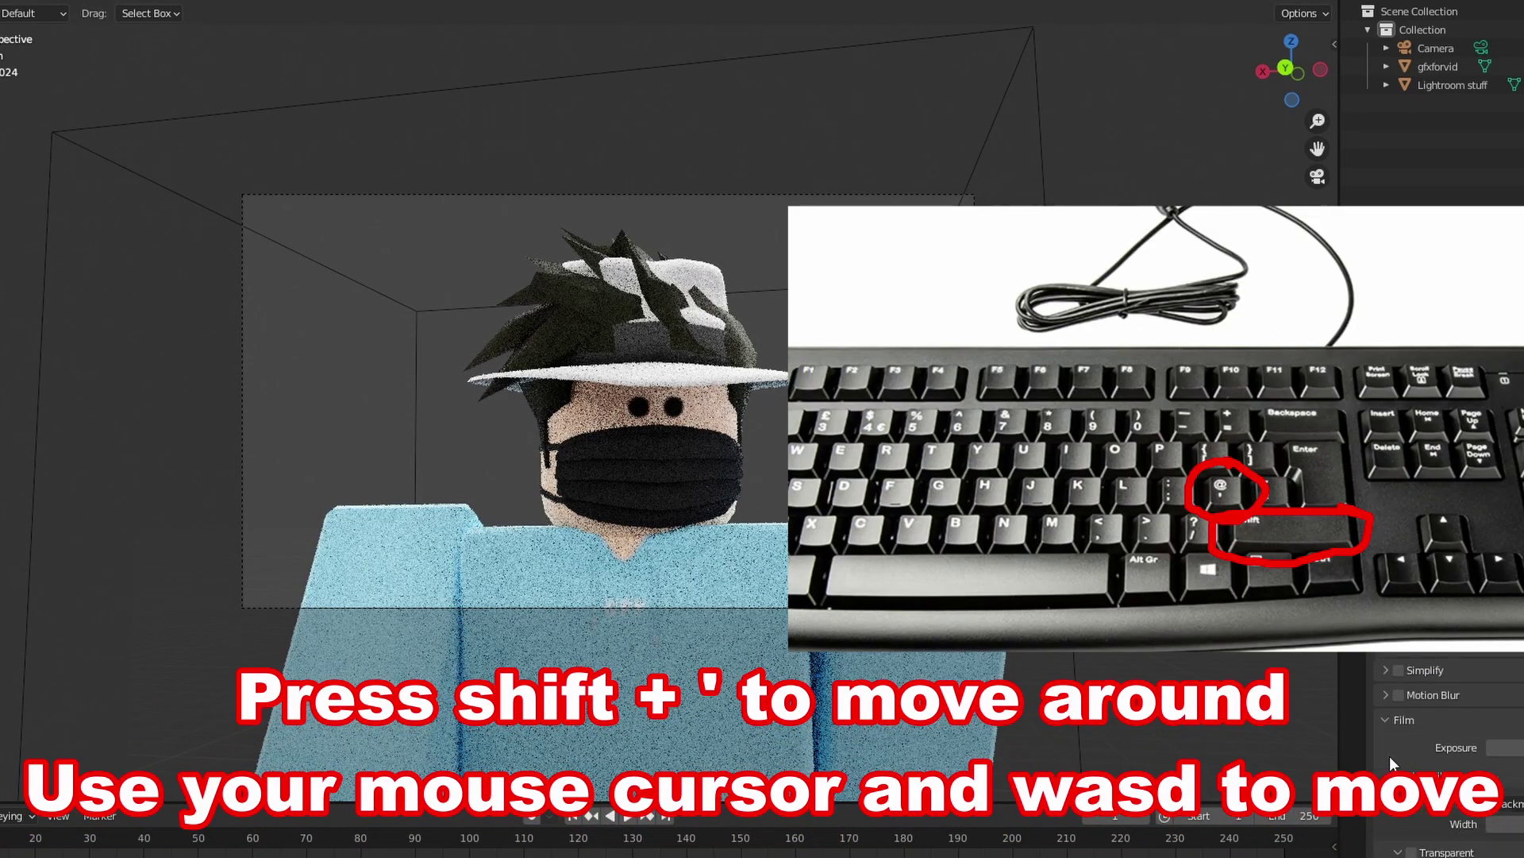
scroll(1487, 842, down, 1)
click(1412, 815)
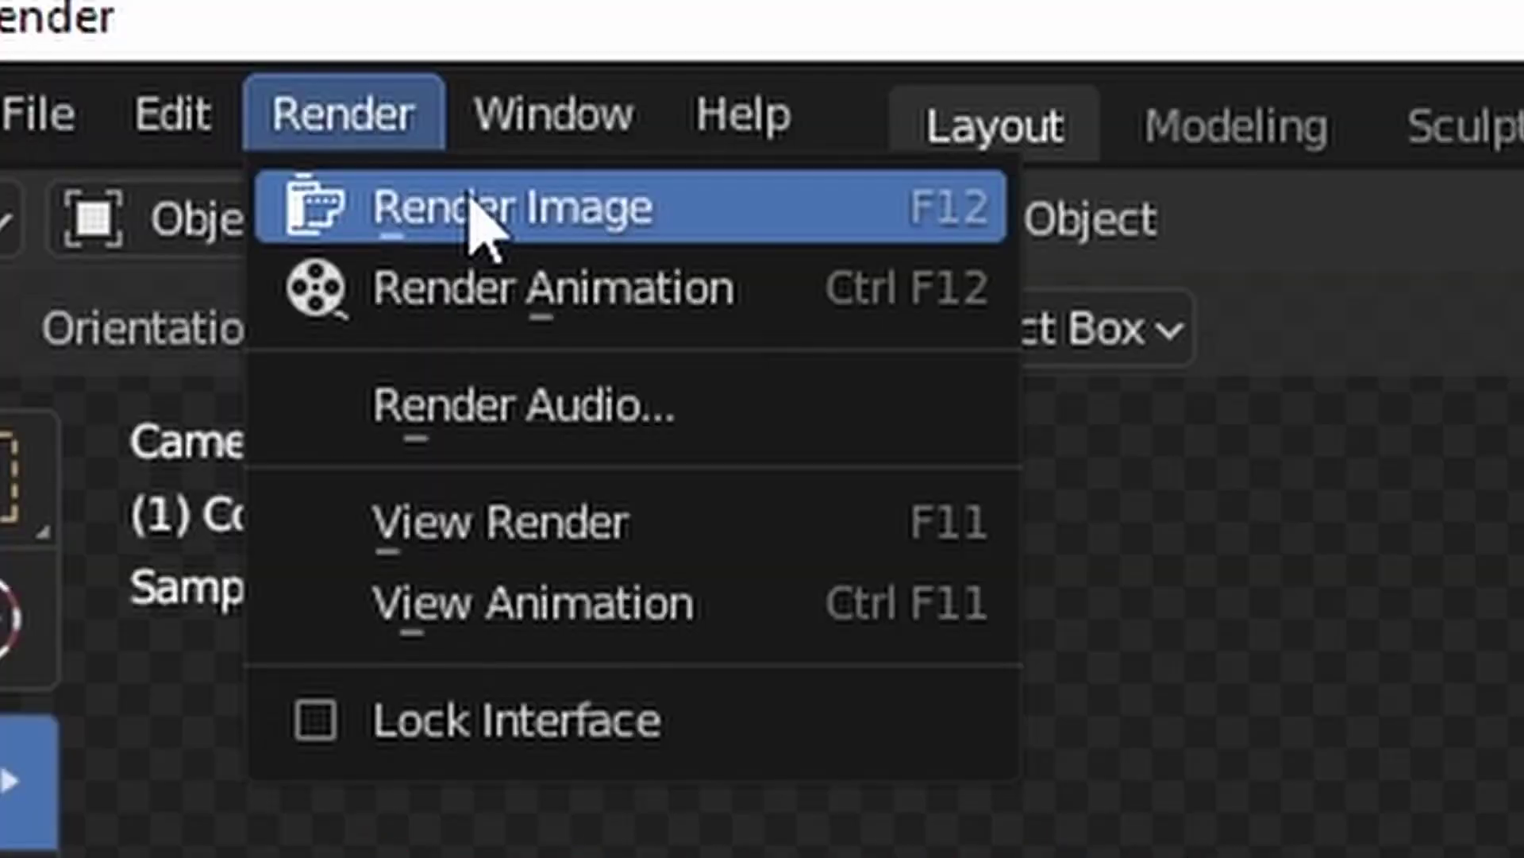
click(470, 205)
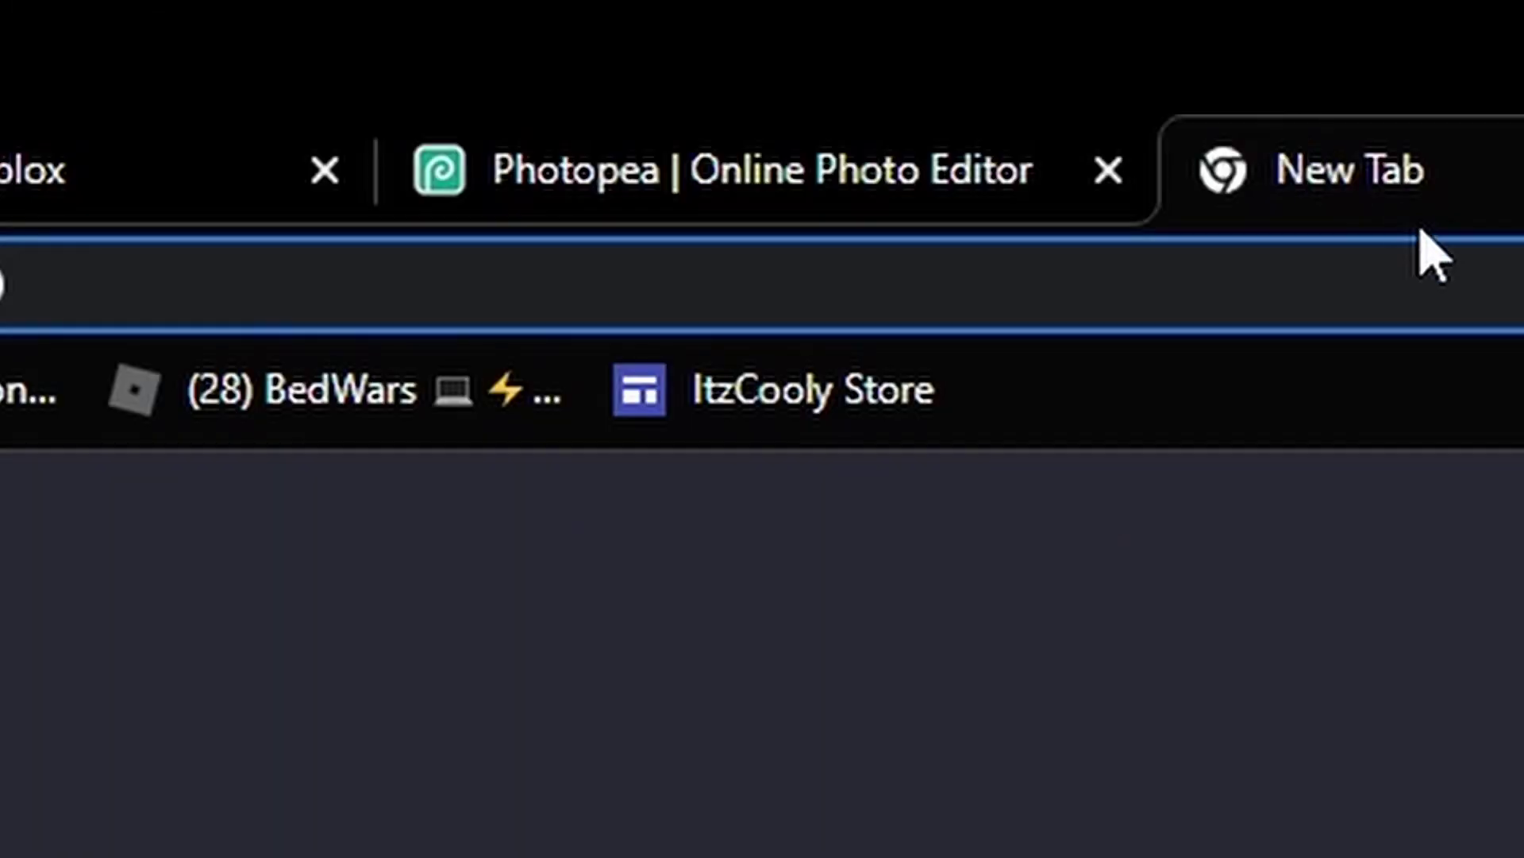
Load the photopea.com site in the browser
click(1480, 289)
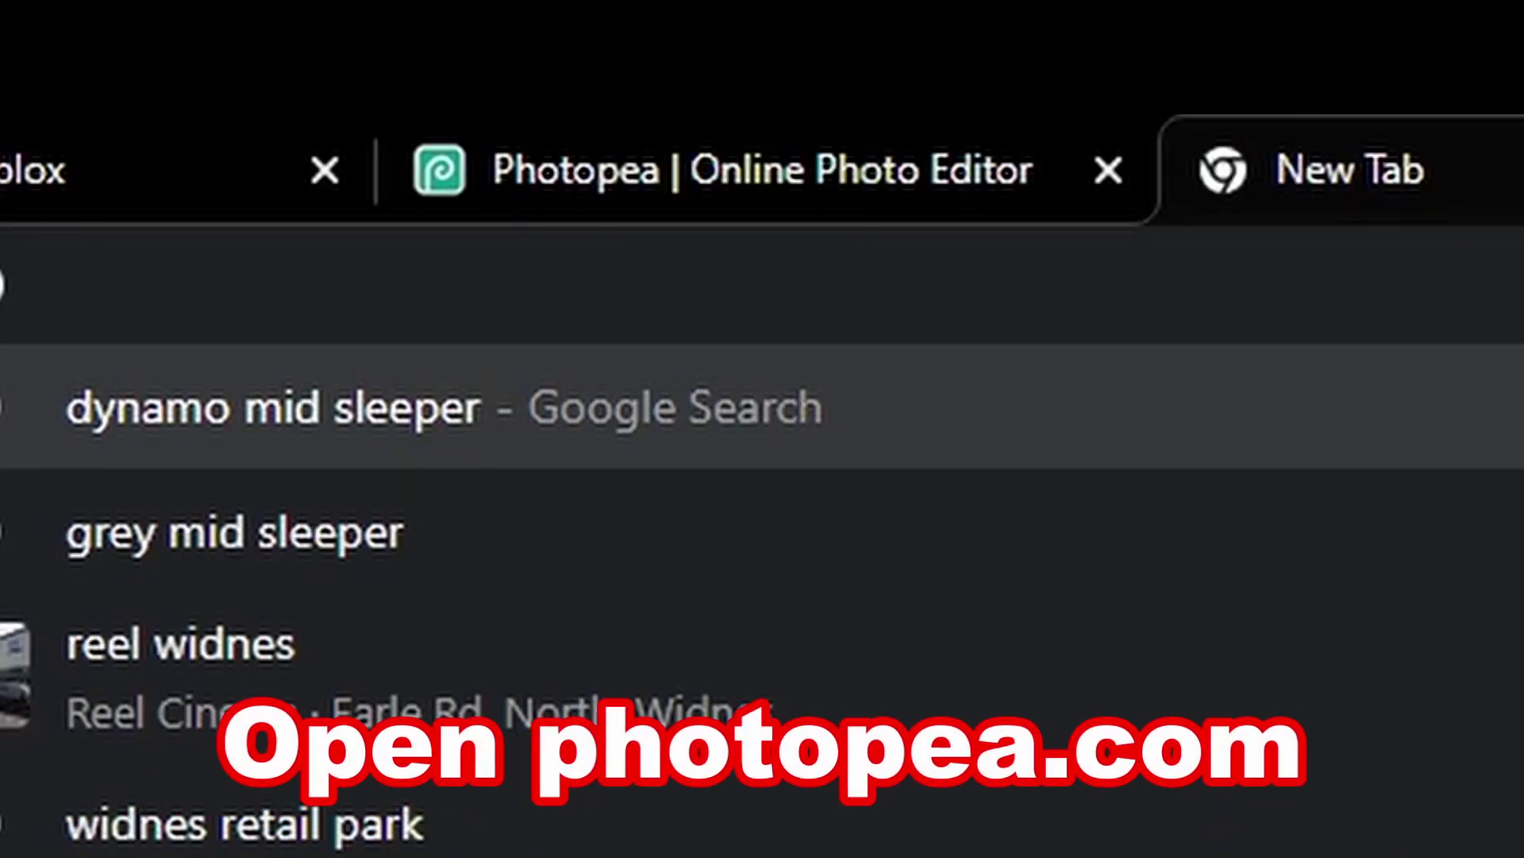
text(ph)
key(Return)
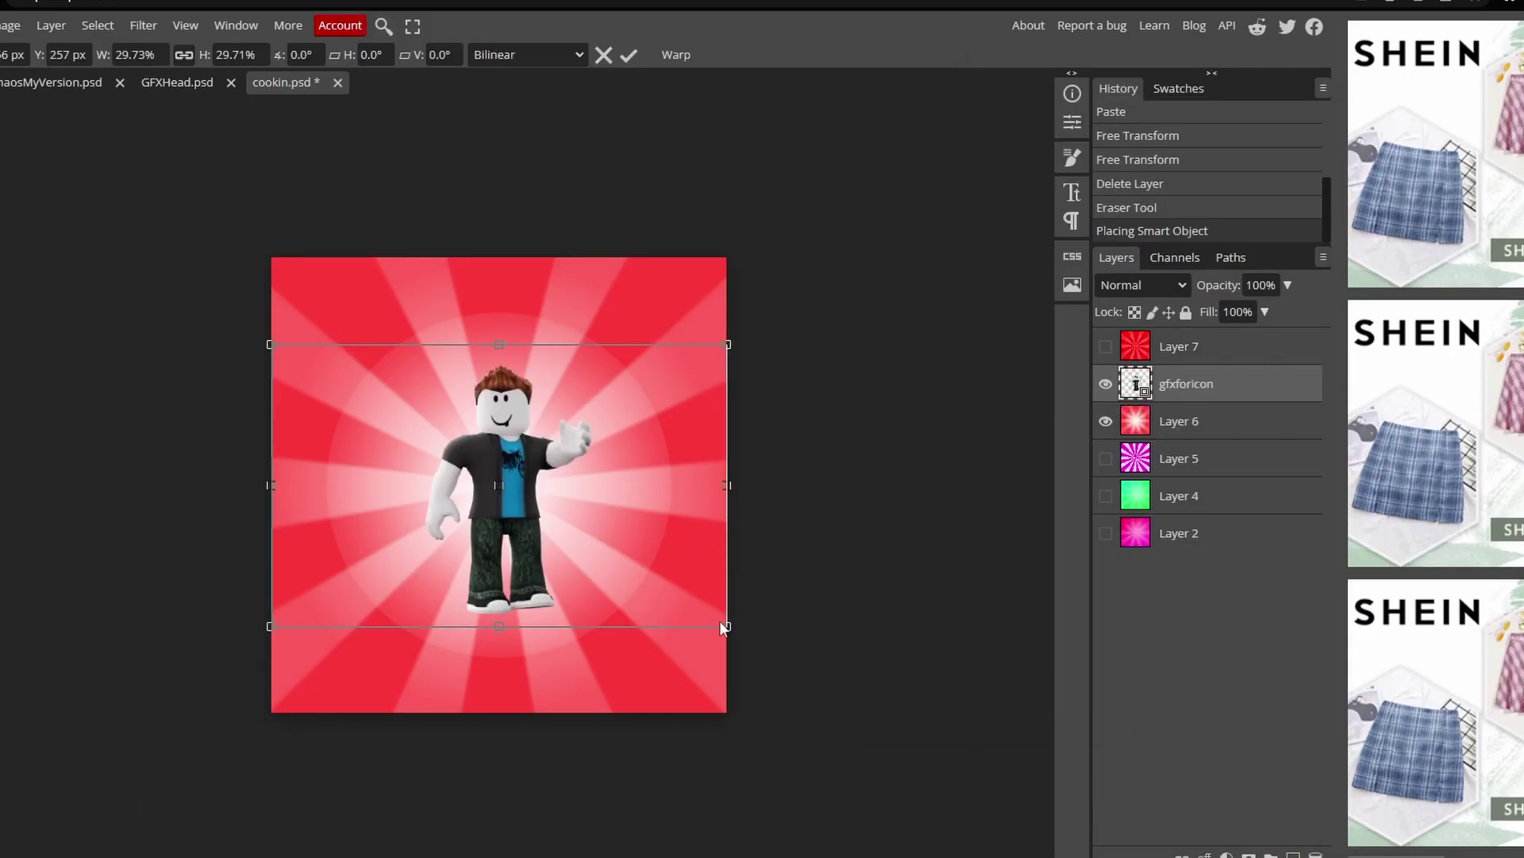
Scale the gfxforicon character to about 62%, shift it lower, and open its Blending Options
alt+drag(721, 623, 927, 795)
drag(472, 556, 447, 584)
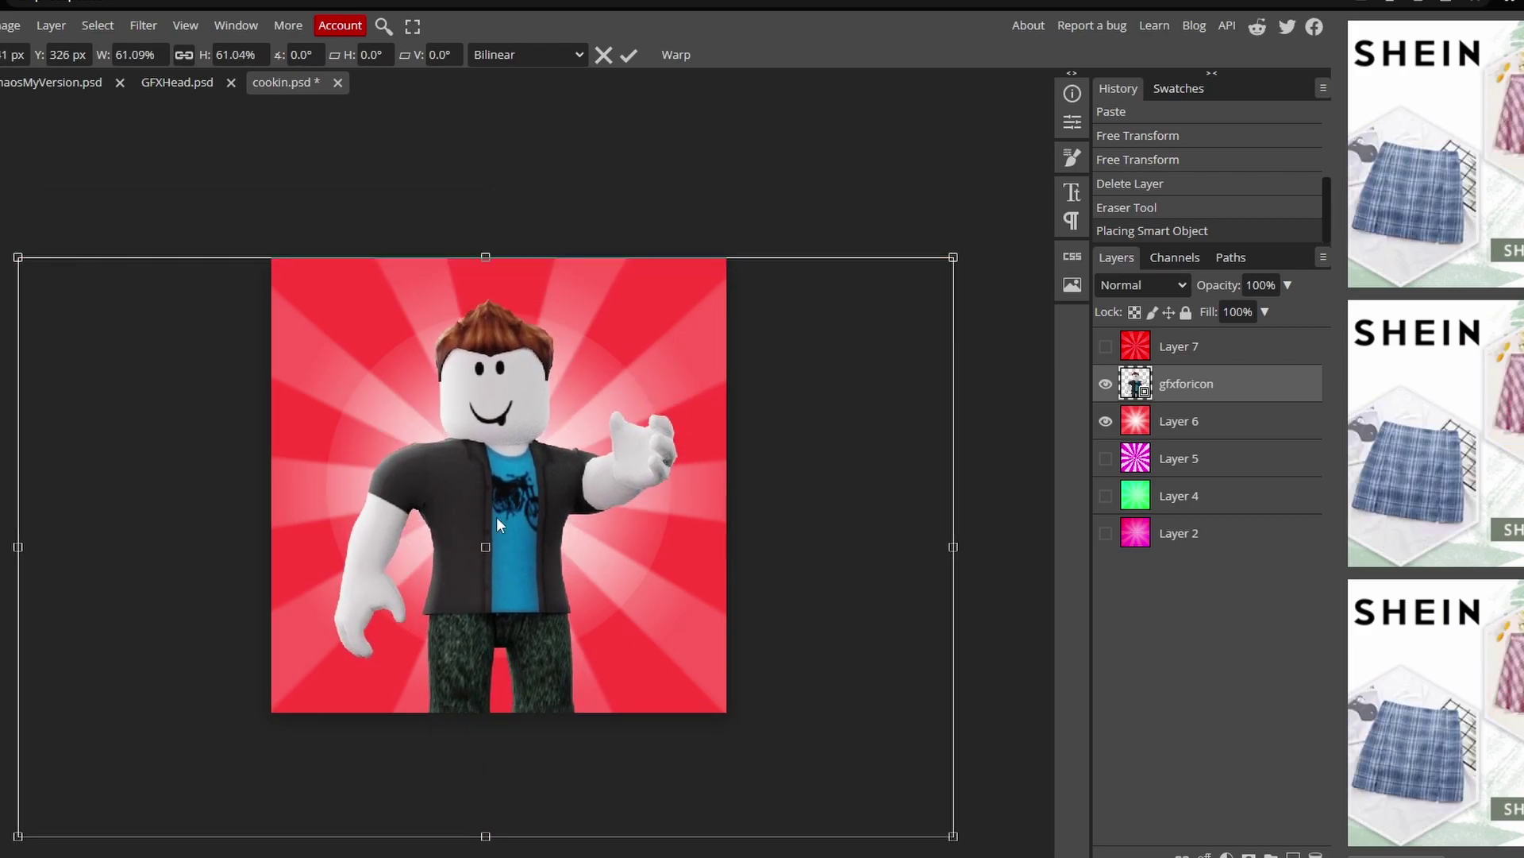
right_click(1126, 405)
click(1064, 391)
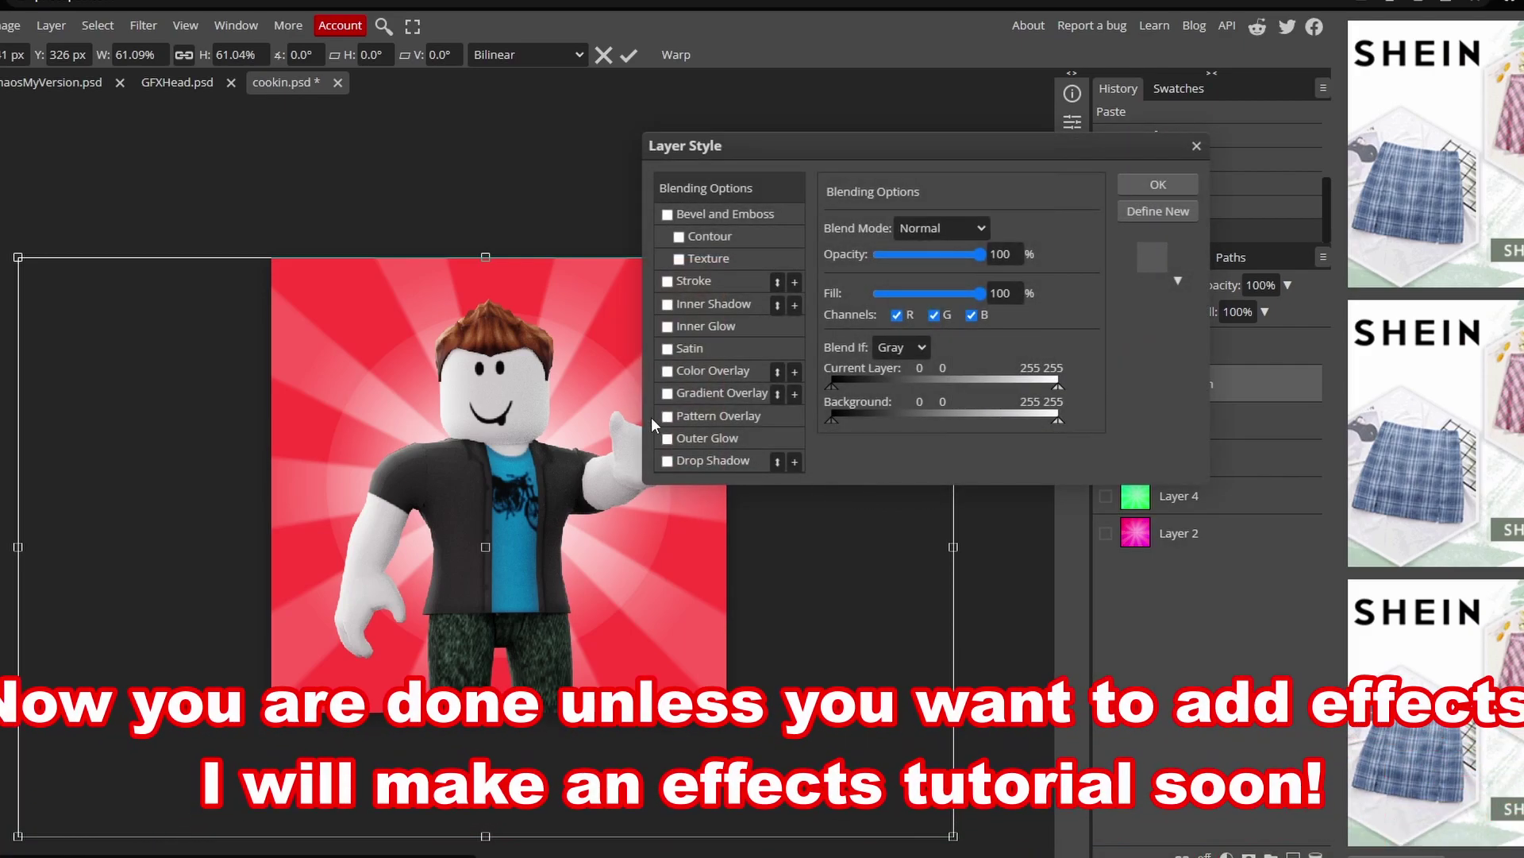